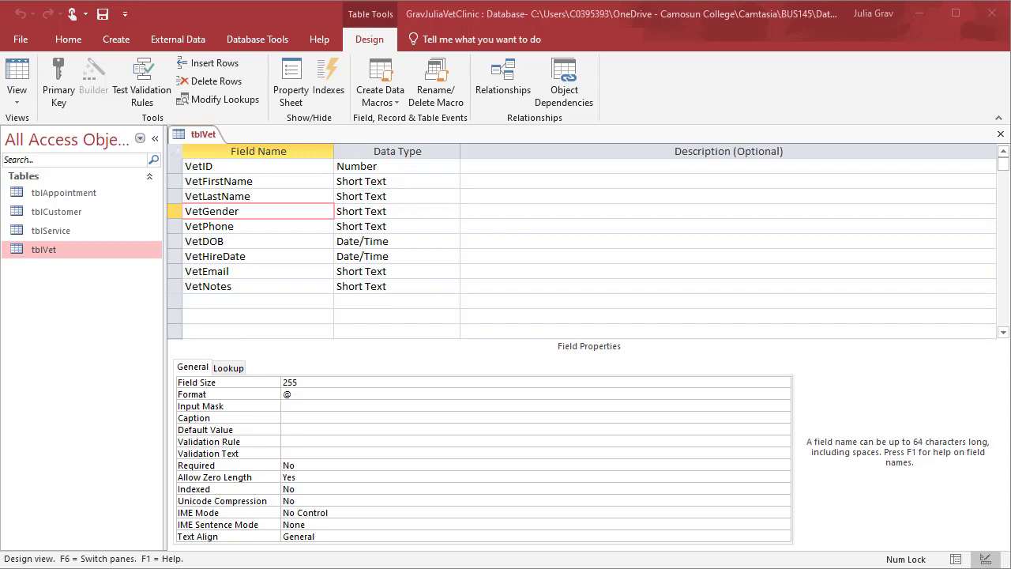
Close the open tblVet table from its tab's shortcut menu
{"action": "right_click", "coordinate": [212, 139]}
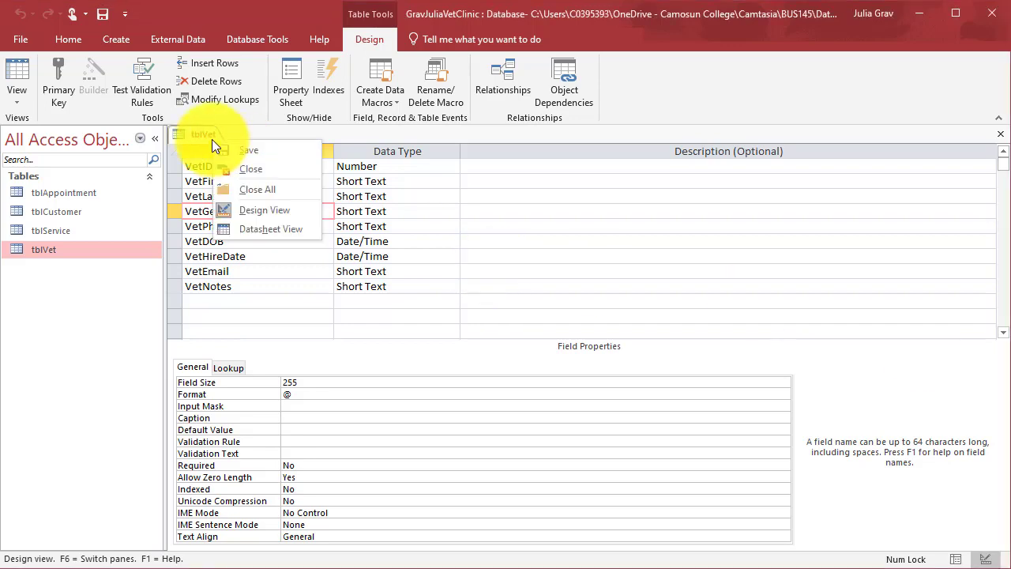
{"action": "left_click", "coordinate": [231, 167]}
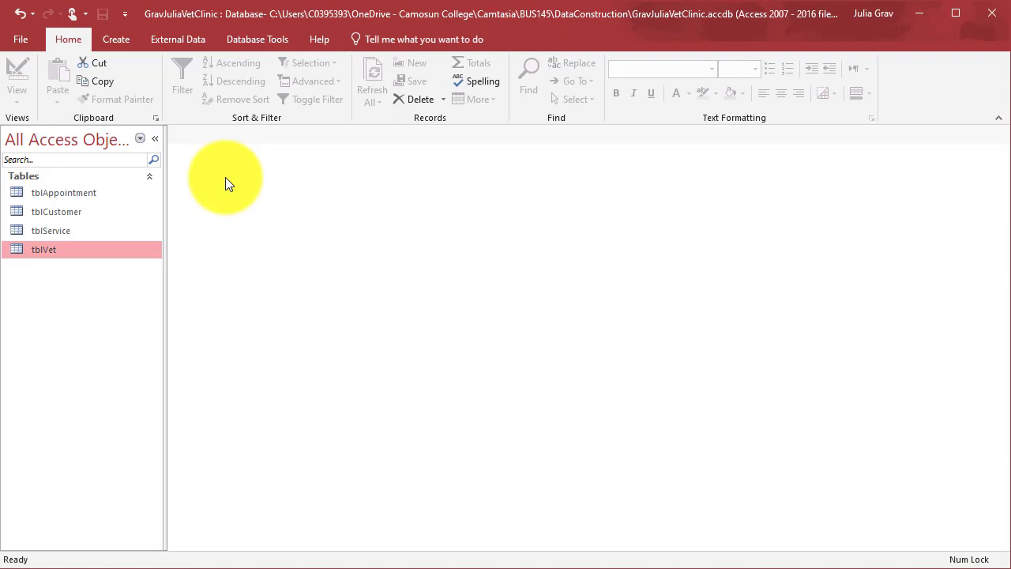
Create a blank Table1 from the Create tab and save it as tblPet
{"action": "left_click", "coordinate": [104, 46]}
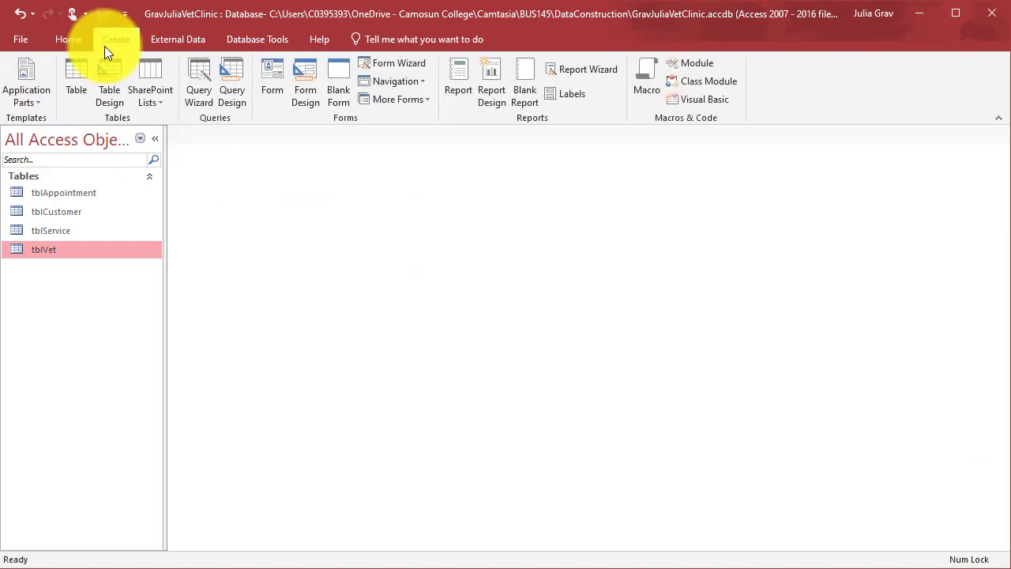
{"action": "left_click", "coordinate": [79, 76]}
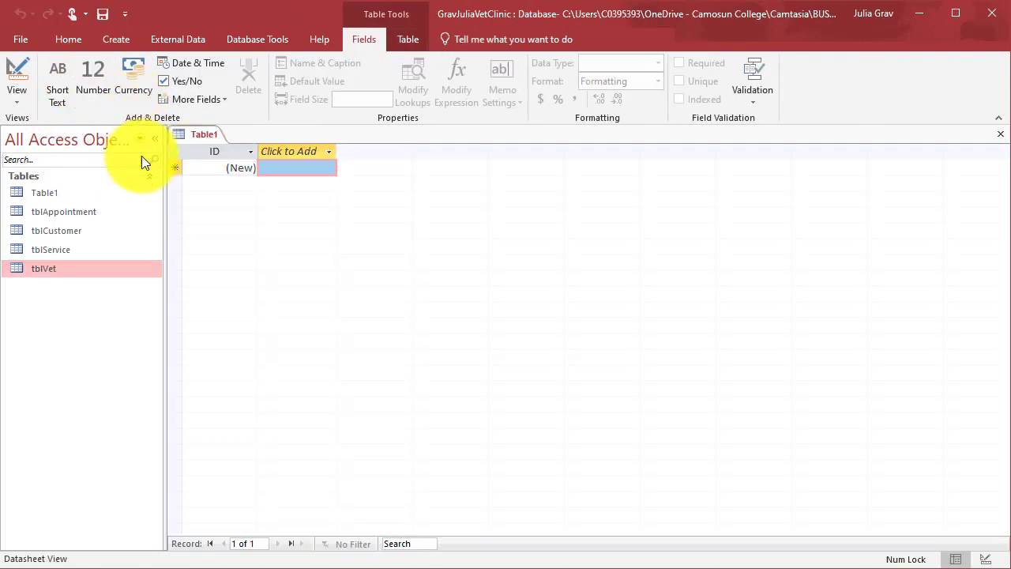
{"action": "right_click", "coordinate": [205, 130]}
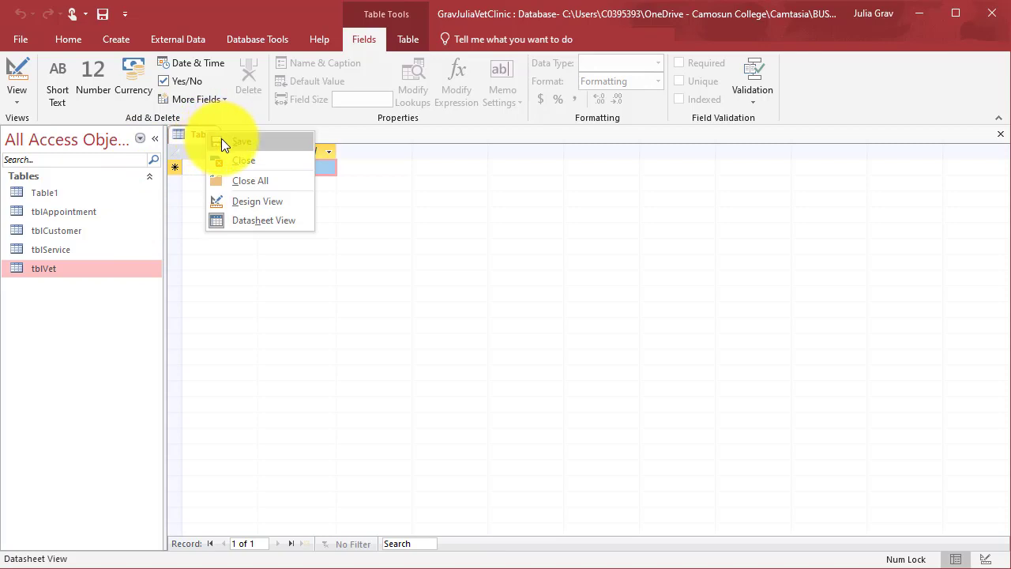
{"action": "left_click", "coordinate": [221, 138]}
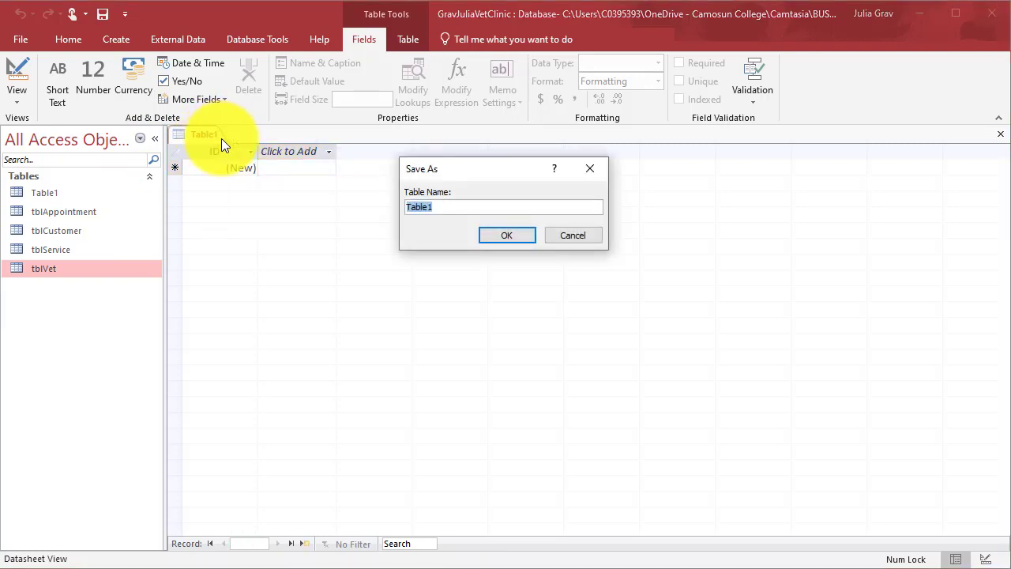
{"action": "type", "text": "tblPet"}
{"action": "key", "text": "Return"}
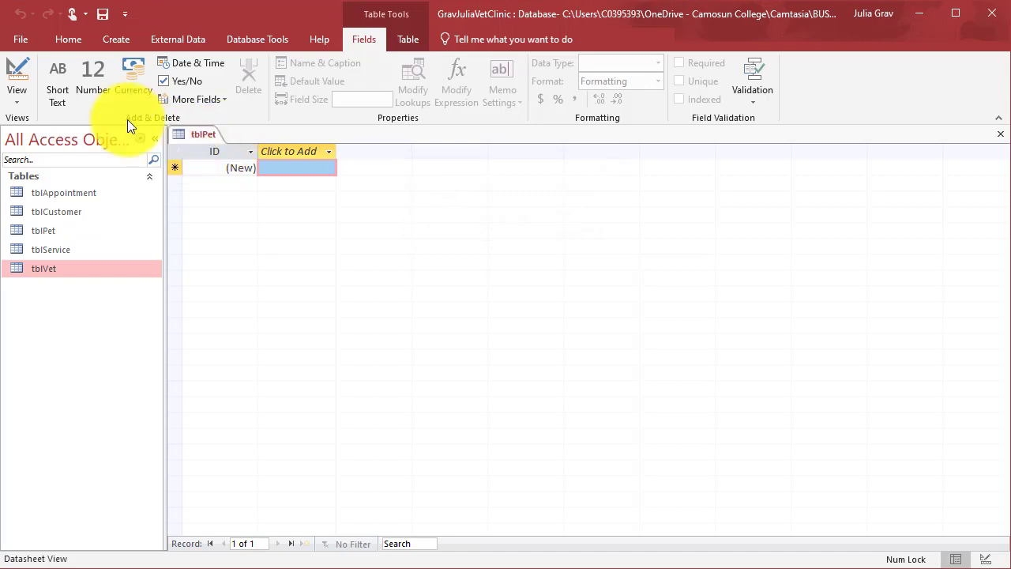
Switch tblPet to Design View and rename the ID field to PetID
{"action": "left_click", "coordinate": [16, 75]}
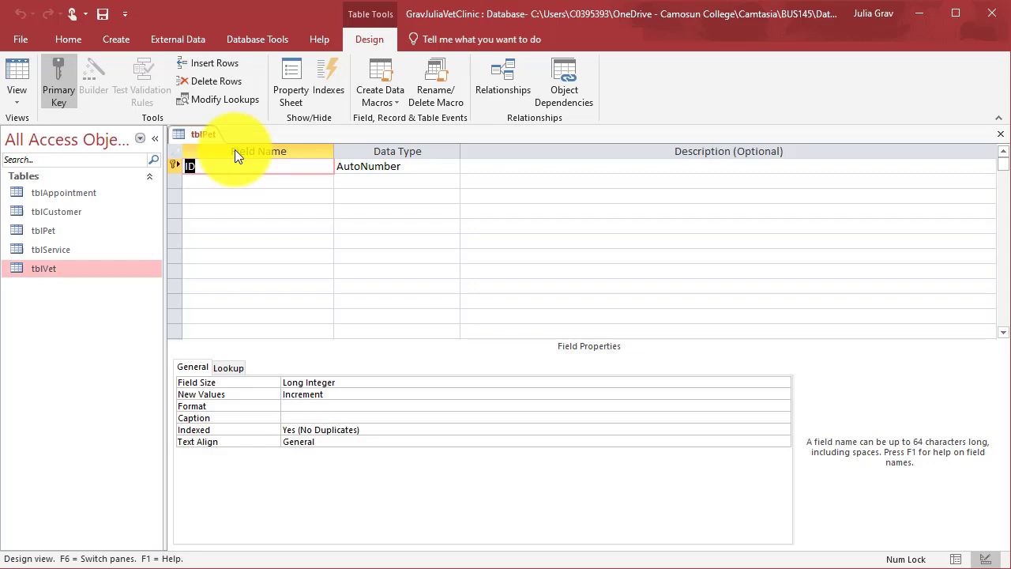
{"action": "type", "text": "Pet"}
{"action": "key", "text": "Down"}
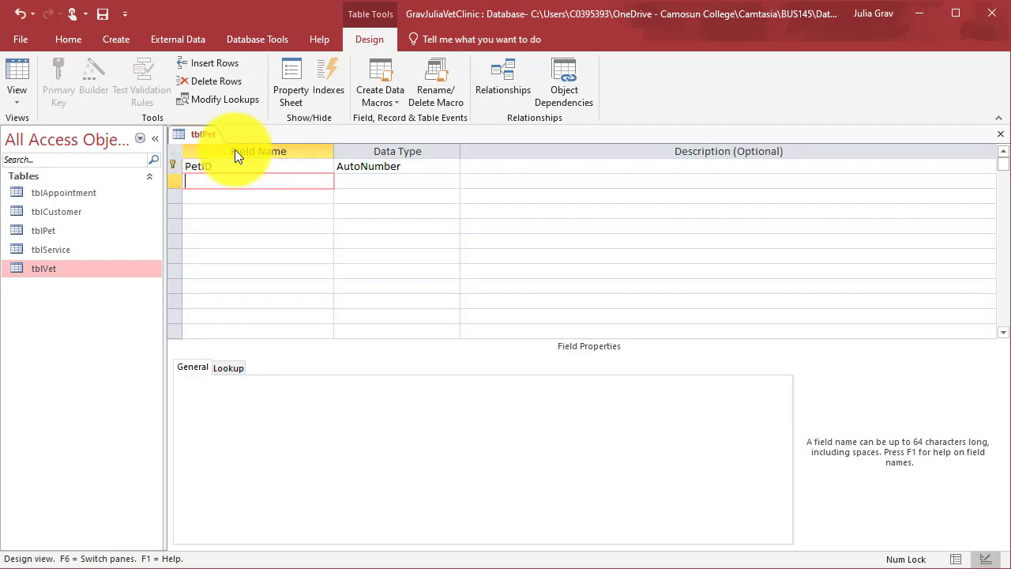
Add a CustomerID field with the Number data type
{"action": "type", "text": "Cus"}
{"action": "type", "text": "tomerID"}
{"action": "key", "text": "Tab"}
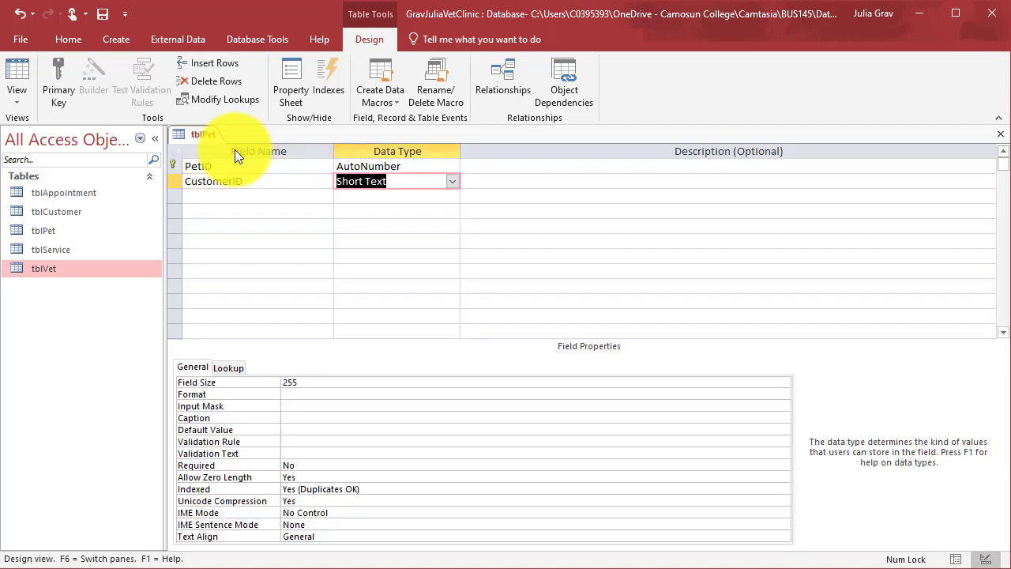
{"action": "type", "text": "long"}
{"action": "key", "text": "Delete"}
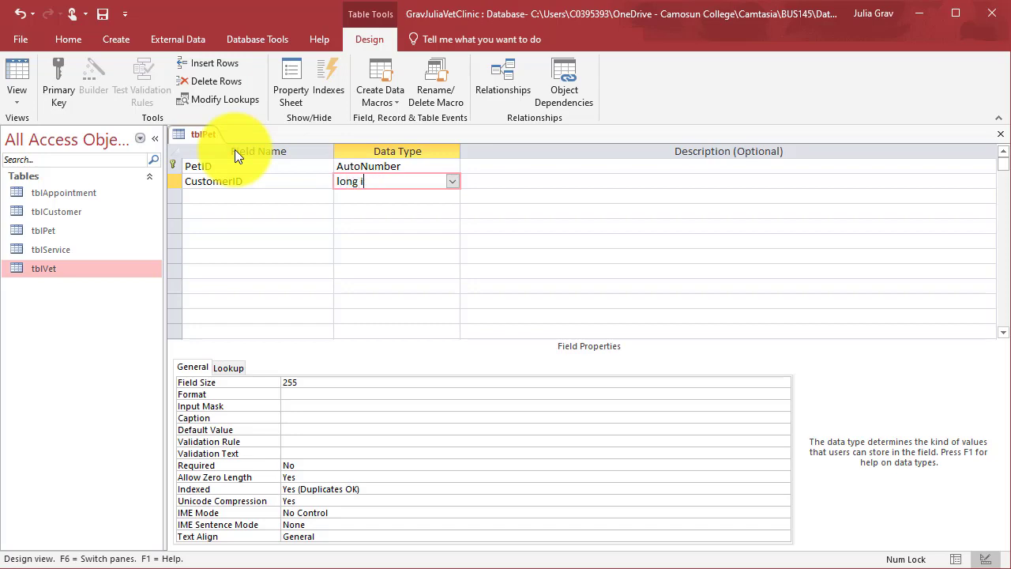
{"action": "left_click", "coordinate": [454, 183]}
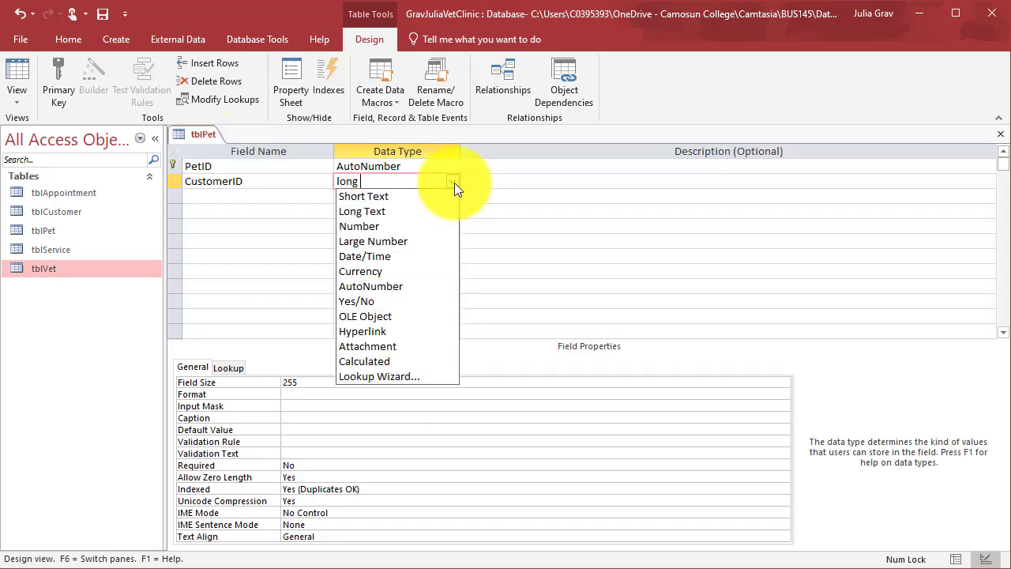
{"action": "left_click", "coordinate": [435, 228]}
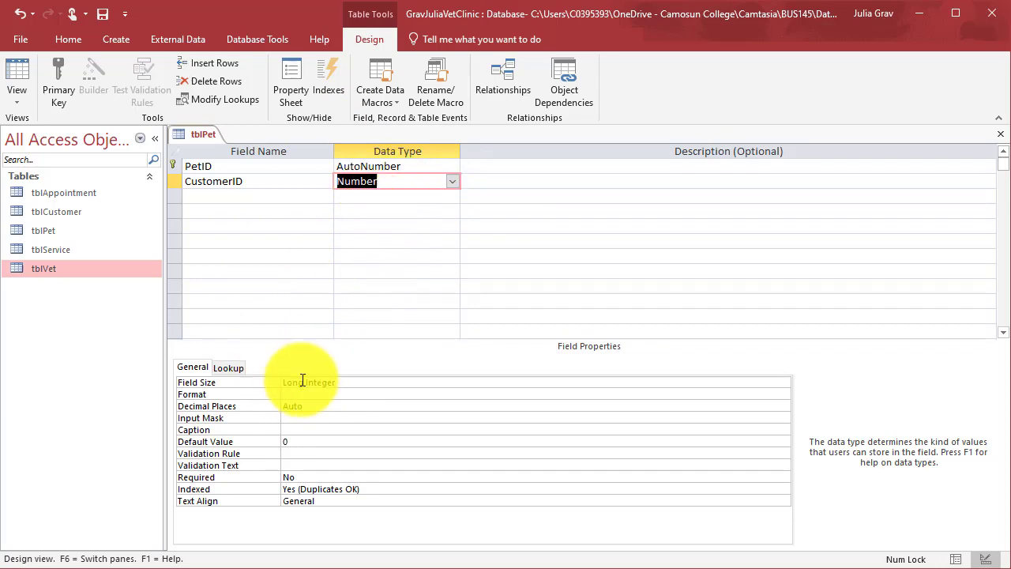
{"action": "left_click", "coordinate": [258, 198]}
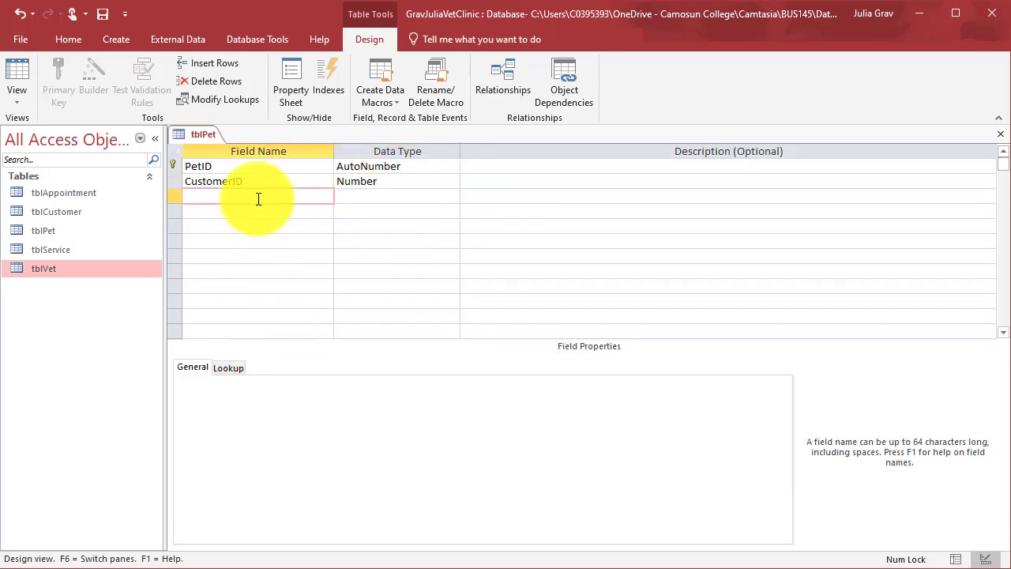
Add PetName and PetType as Short Text fields
{"action": "type", "text": "Ow"}
{"action": "key", "text": "BackSpace"}
{"action": "key", "text": "BackSpace"}
{"action": "type", "text": "PetName"}
{"action": "key", "text": "Tab"}
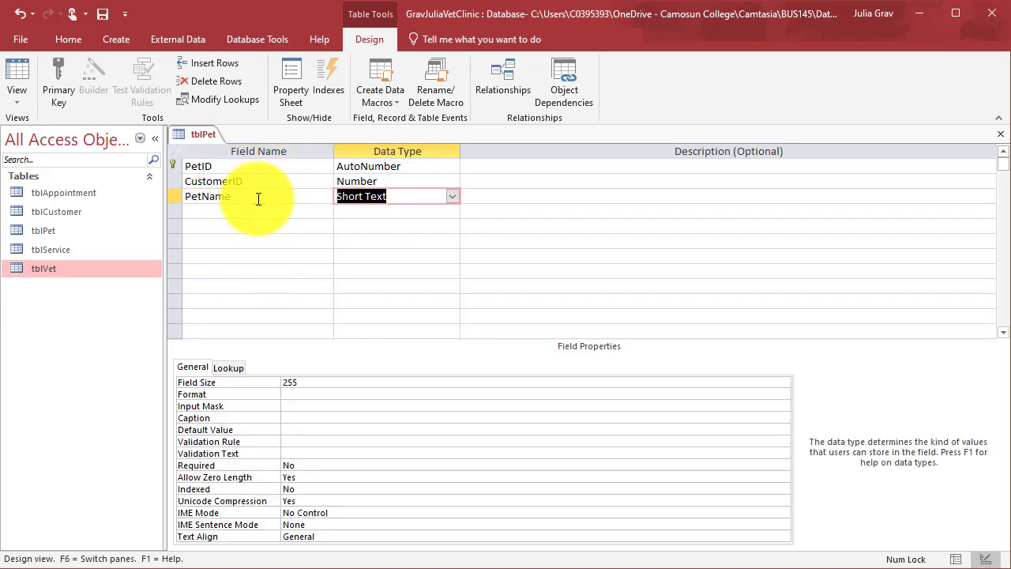
{"action": "key", "text": "Tab"}
{"action": "key", "text": "Tab"}
{"action": "type", "text": "Pe"}
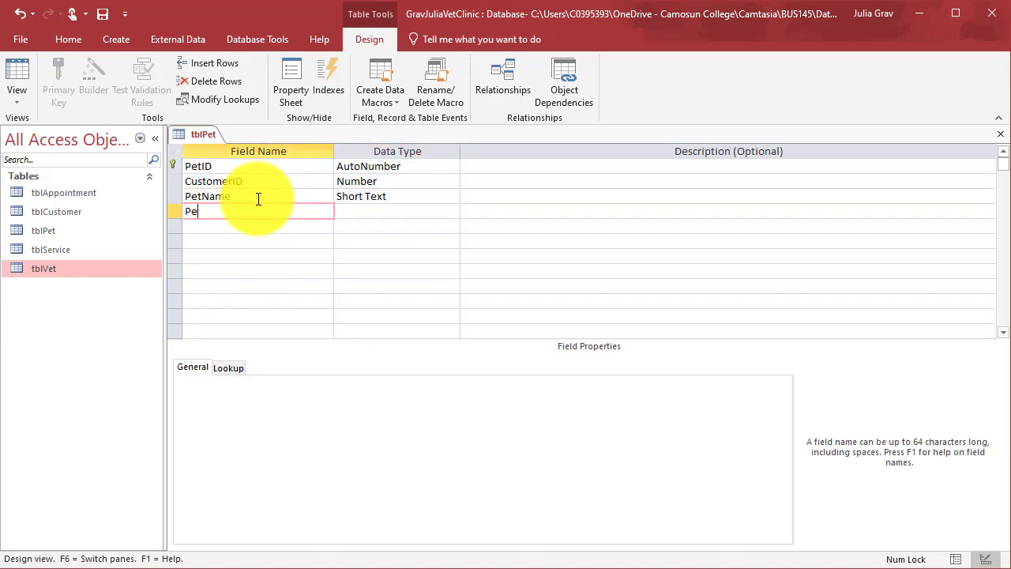
{"action": "type", "text": "tType"}
{"action": "key", "text": "Tab"}
{"action": "key", "text": "Tab"}
{"action": "key", "text": "Tab"}
Add the PetBreed, PetSex, PetDOB and PetNotes fields
{"action": "type", "text": "P"}
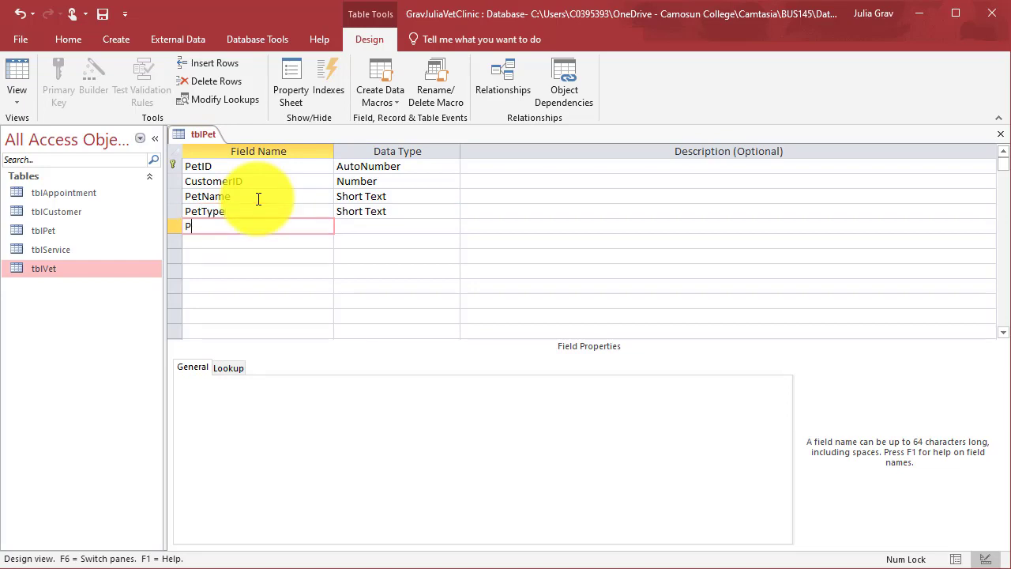
{"action": "type", "text": "etBreed"}
{"action": "key", "text": "Tab"}
{"action": "key", "text": "Tab"}
{"action": "key", "text": "Tab"}
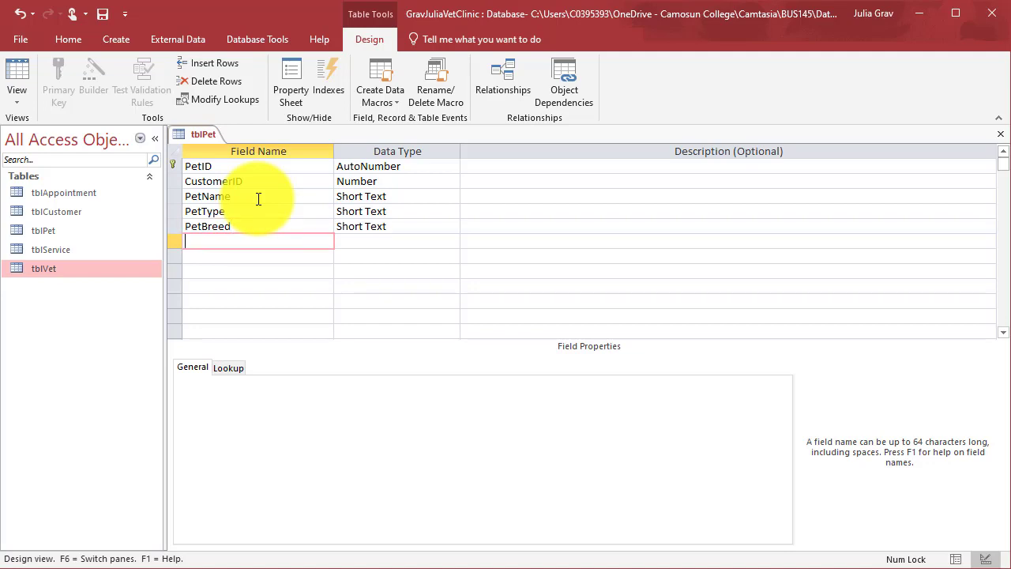
{"action": "type", "text": "PetSex"}
{"action": "key", "text": "Tab"}
{"action": "key", "text": "Tab"}
{"action": "key", "text": "Tab"}
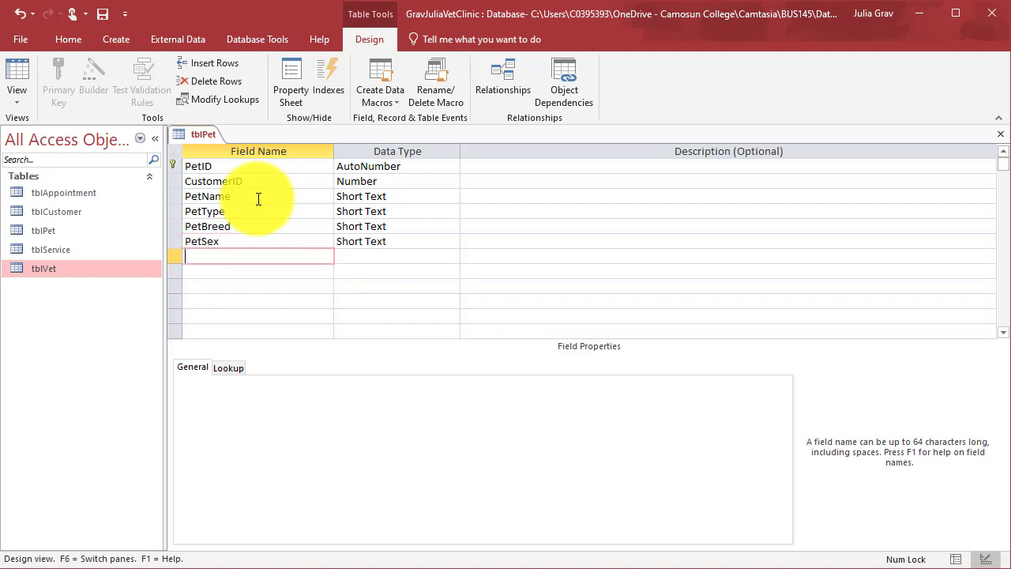
{"action": "type", "text": "Pet"}
{"action": "type", "text": "DOB"}
{"action": "key", "text": "Tab"}
{"action": "key", "text": "Tab"}
{"action": "key", "text": "Tab"}
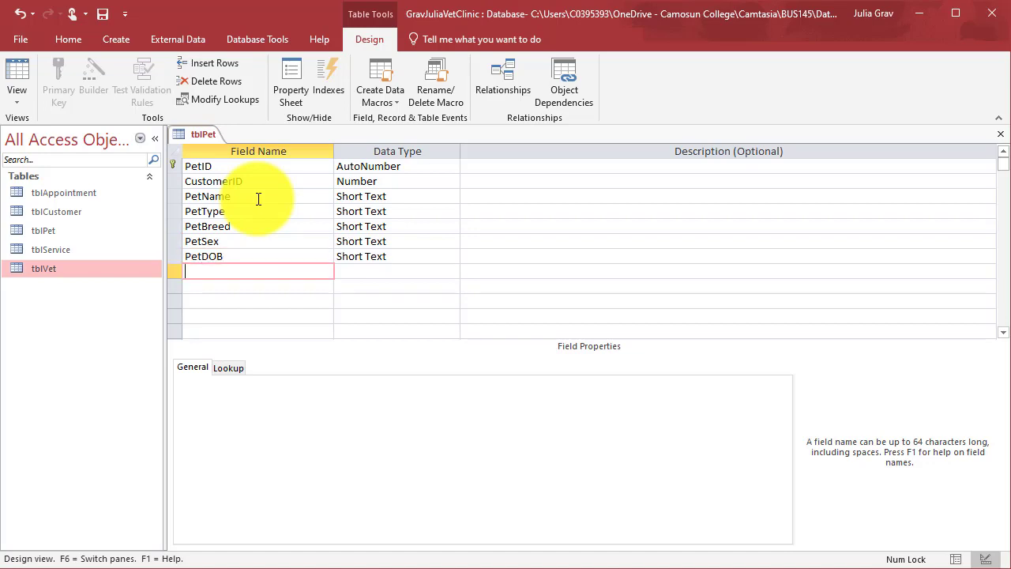
{"action": "type", "text": "O"}
{"action": "key", "text": "BackSpace"}
{"action": "type", "text": "P"}
{"action": "type", "text": "etNotes"}
Choose Lookup Wizard as CustomerID's data type
{"action": "left_click", "coordinate": [453, 198]}
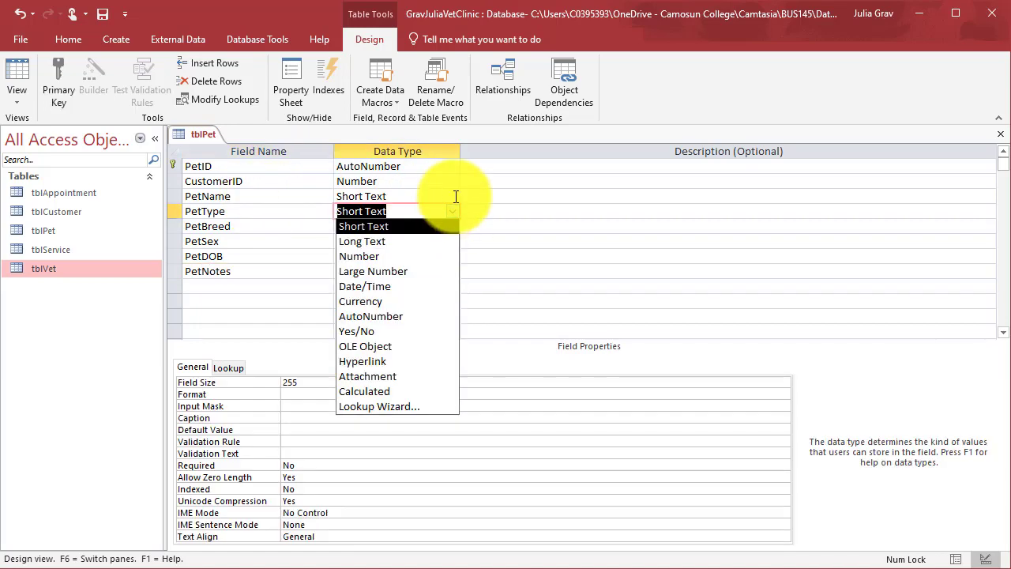
{"action": "left_click", "coordinate": [445, 181]}
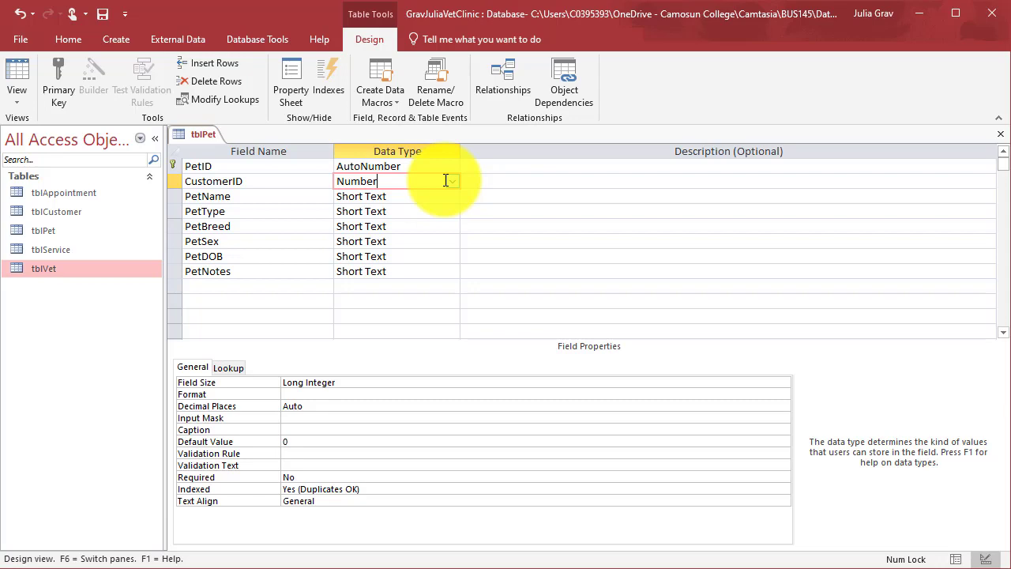
{"action": "left_click", "coordinate": [453, 183]}
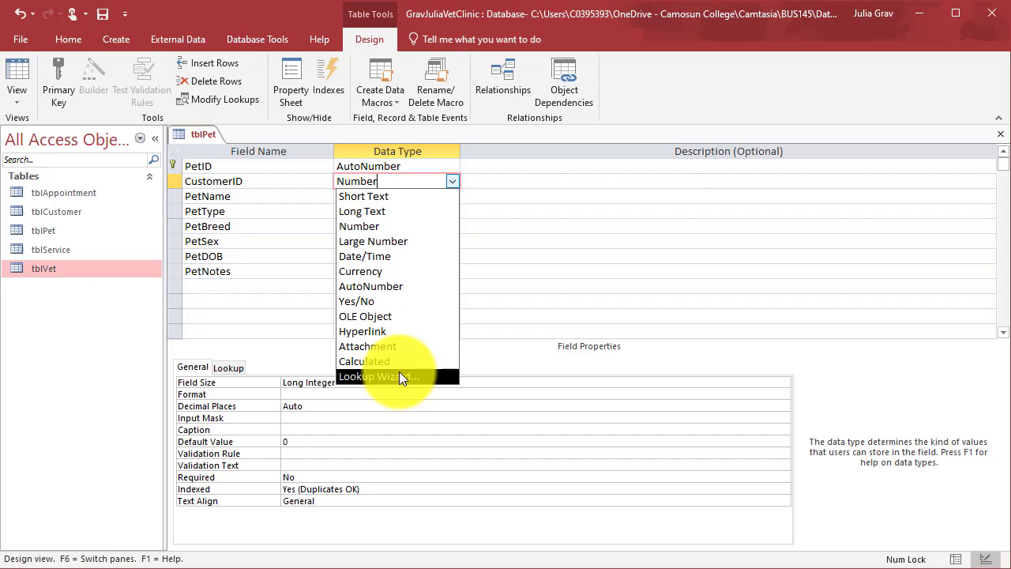
{"action": "left_click", "coordinate": [432, 372]}
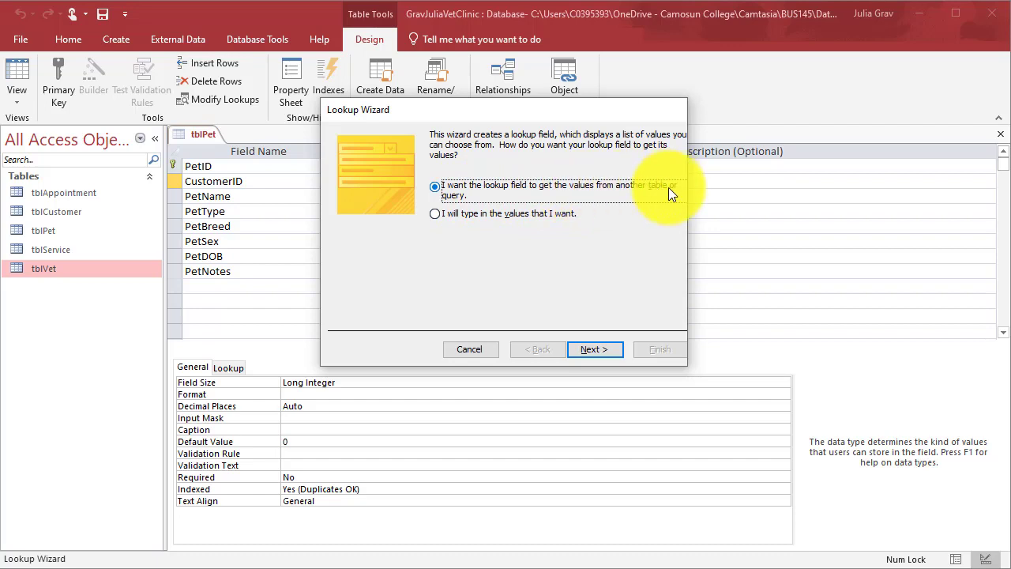
Base the CustomerID lookup on tblCustomer, including the CustomerFirst Name field
{"action": "left_click", "coordinate": [606, 343]}
{"action": "left_click", "coordinate": [531, 177]}
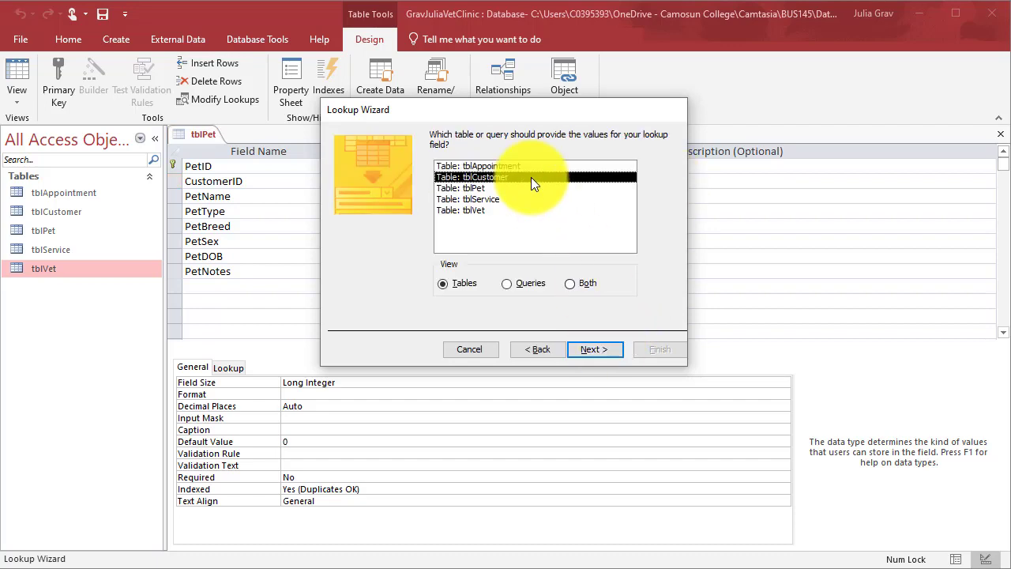
{"action": "left_click", "coordinate": [586, 347]}
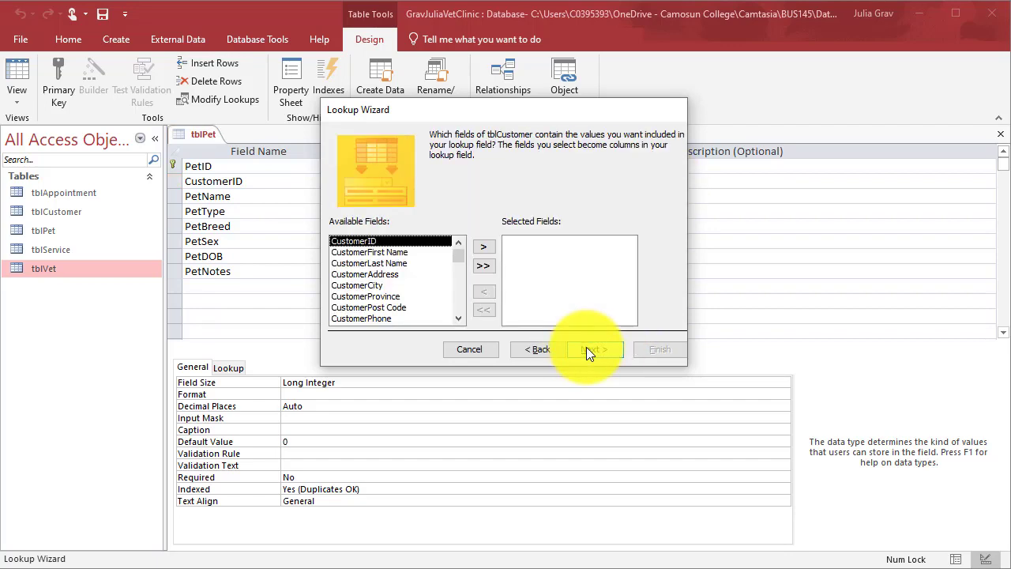
{"action": "left_click", "coordinate": [430, 251]}
{"action": "left_click", "coordinate": [482, 247]}
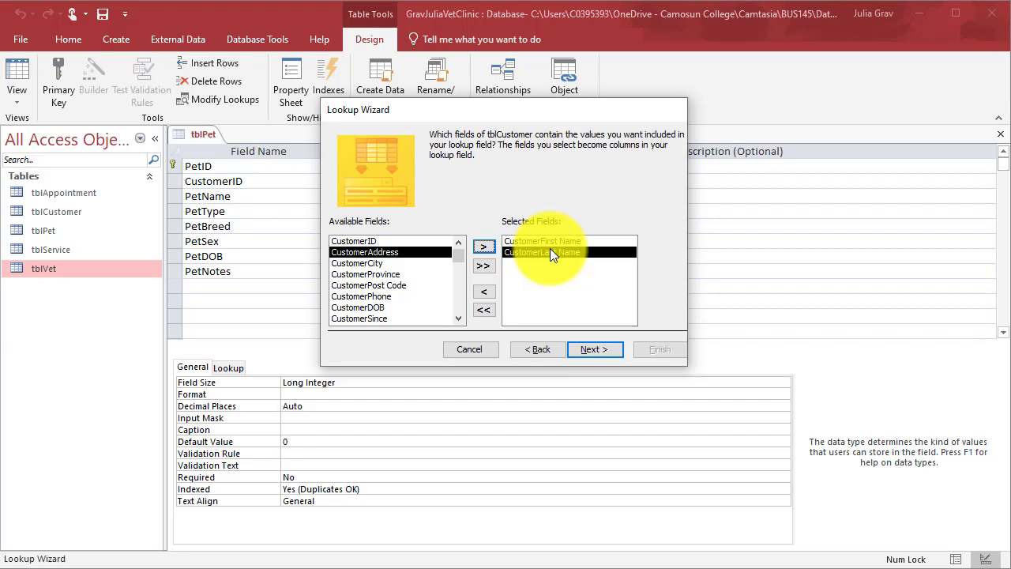
Sort the lookup by CustomerLast Name, finish the wizard, and save the table
{"action": "left_click", "coordinate": [588, 348]}
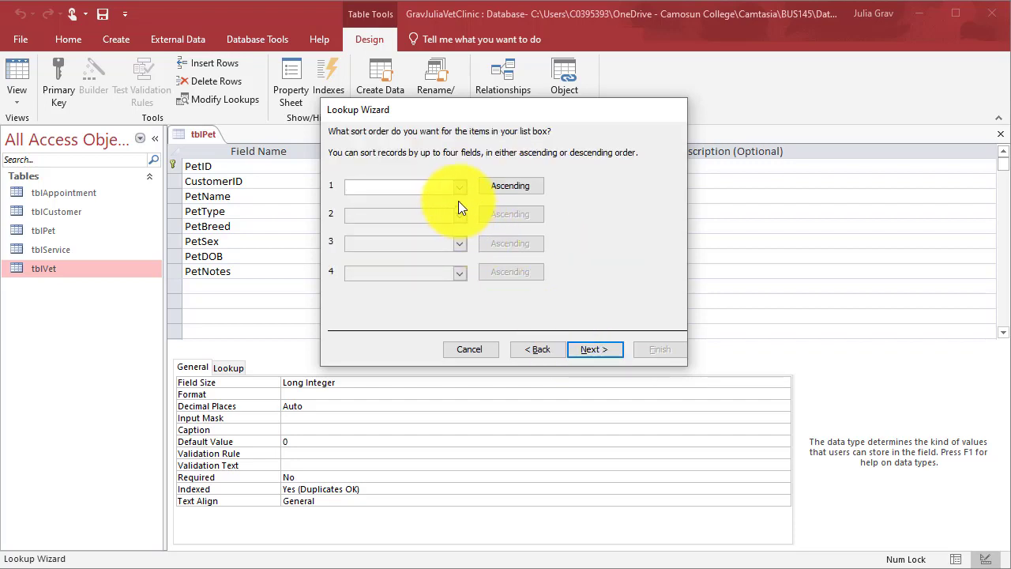
{"action": "left_click", "coordinate": [457, 190]}
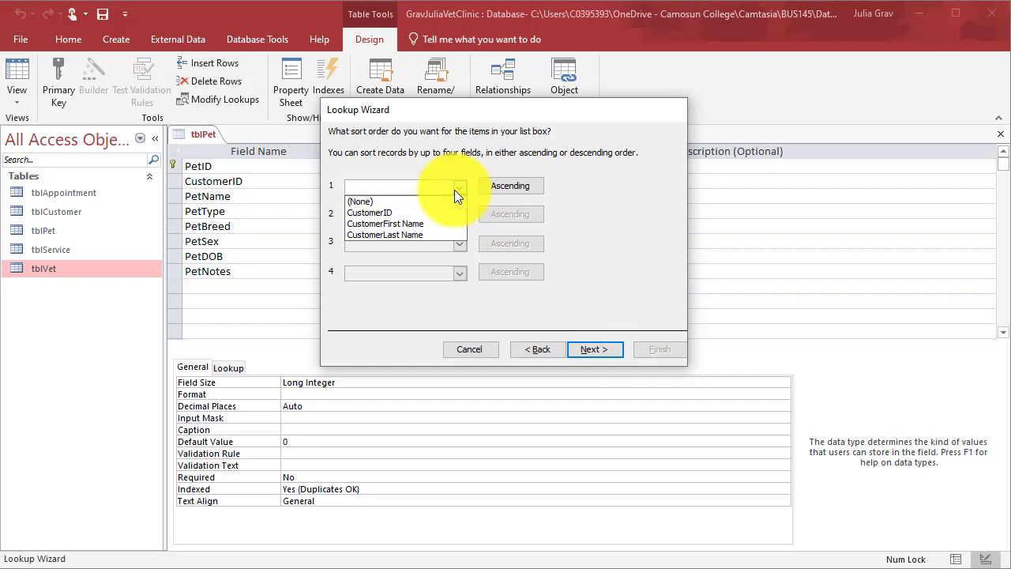
{"action": "left_click", "coordinate": [444, 234]}
{"action": "left_click", "coordinate": [603, 350]}
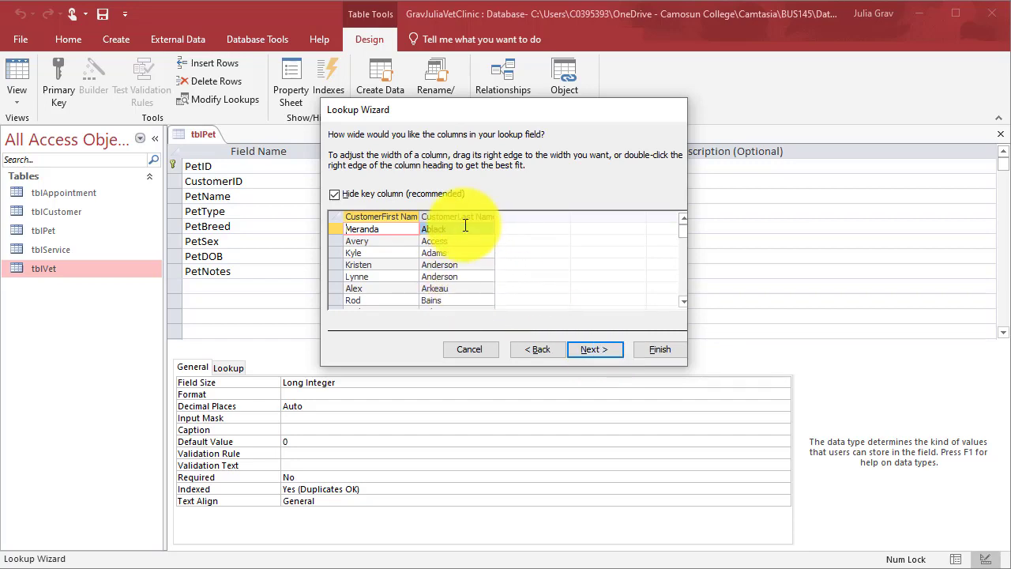
{"action": "left_click", "coordinate": [594, 350]}
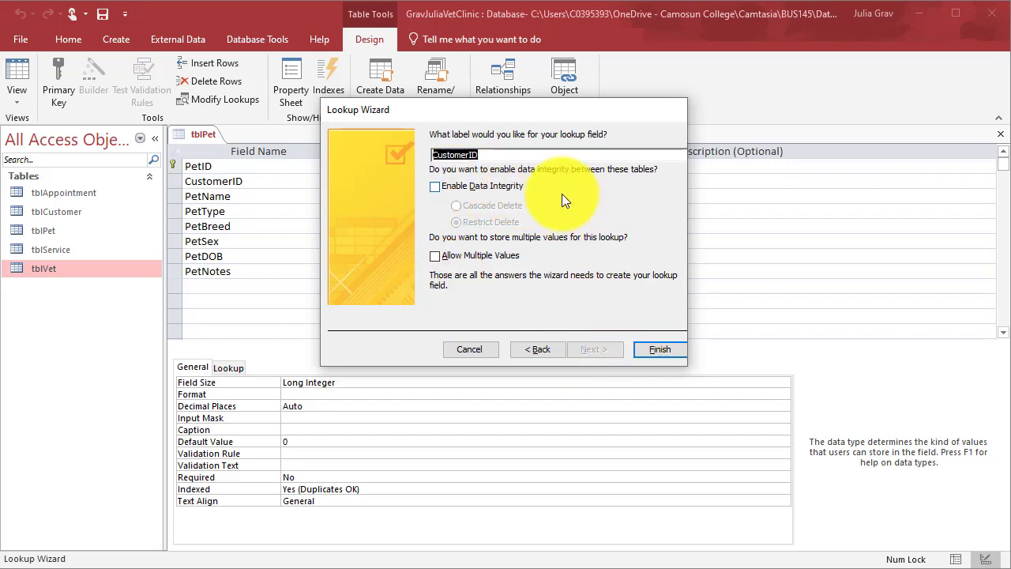
{"action": "left_click", "coordinate": [643, 346]}
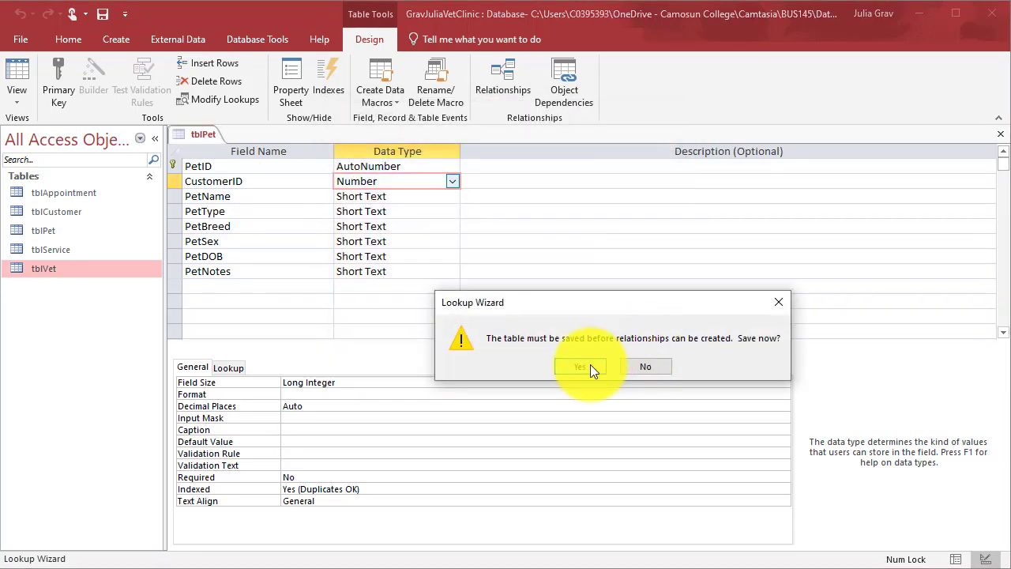
{"action": "left_click", "coordinate": [589, 367]}
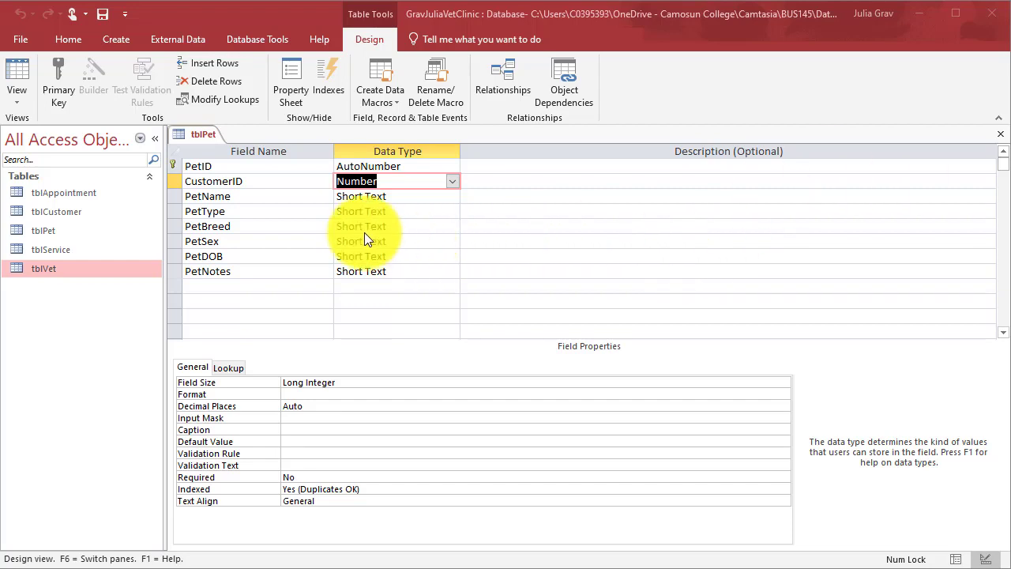
Start a Lookup Wizard on PetType using the 'I will type in the values' option
{"action": "left_click", "coordinate": [282, 211]}
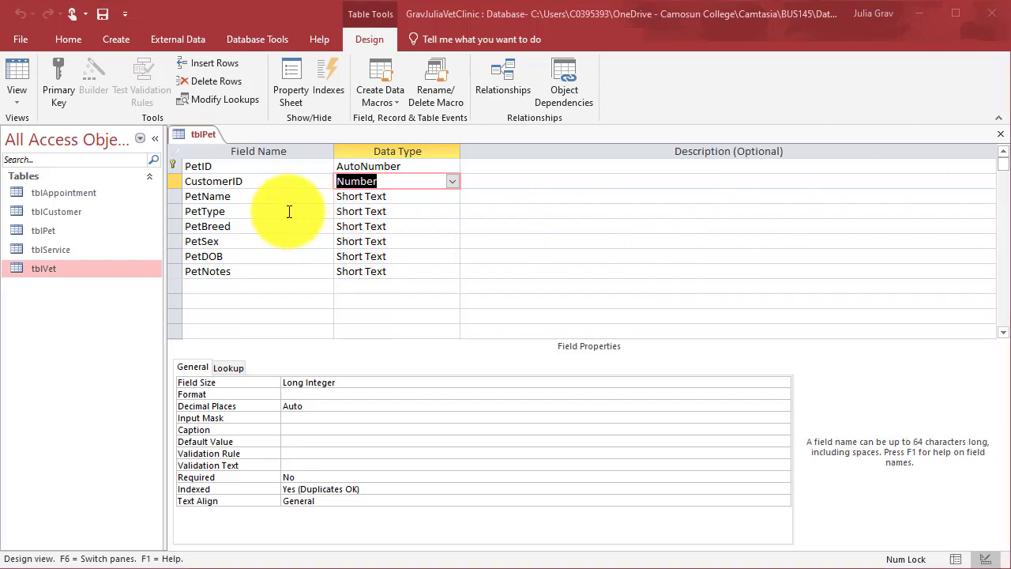
{"action": "left_click", "coordinate": [412, 212]}
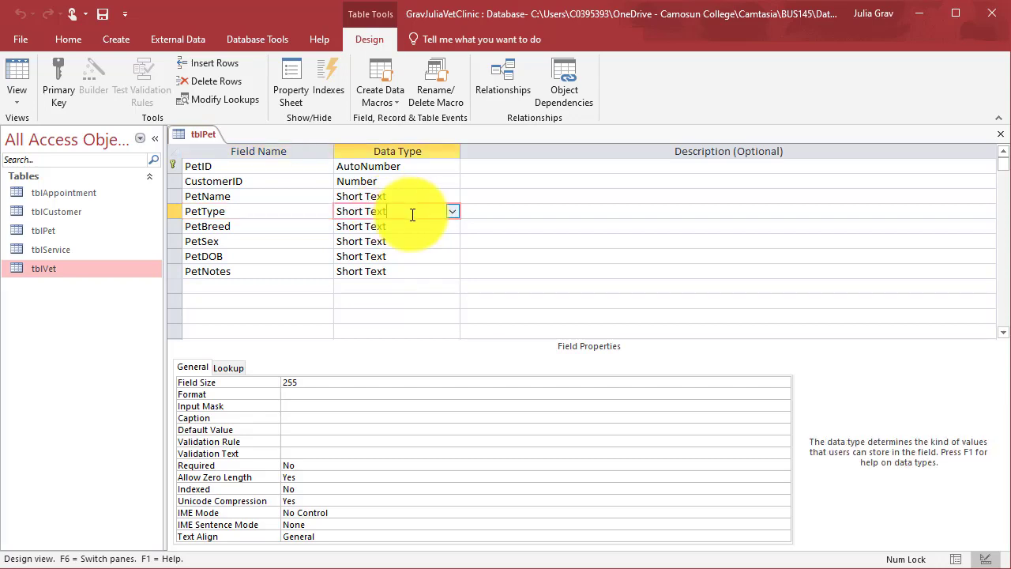
{"action": "left_click", "coordinate": [452, 212]}
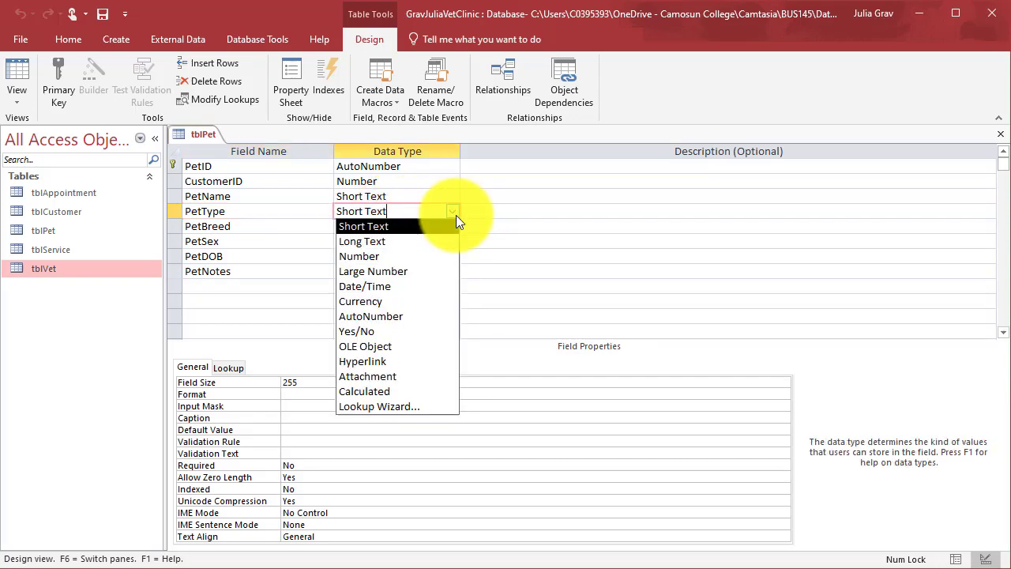
{"action": "left_click", "coordinate": [436, 406]}
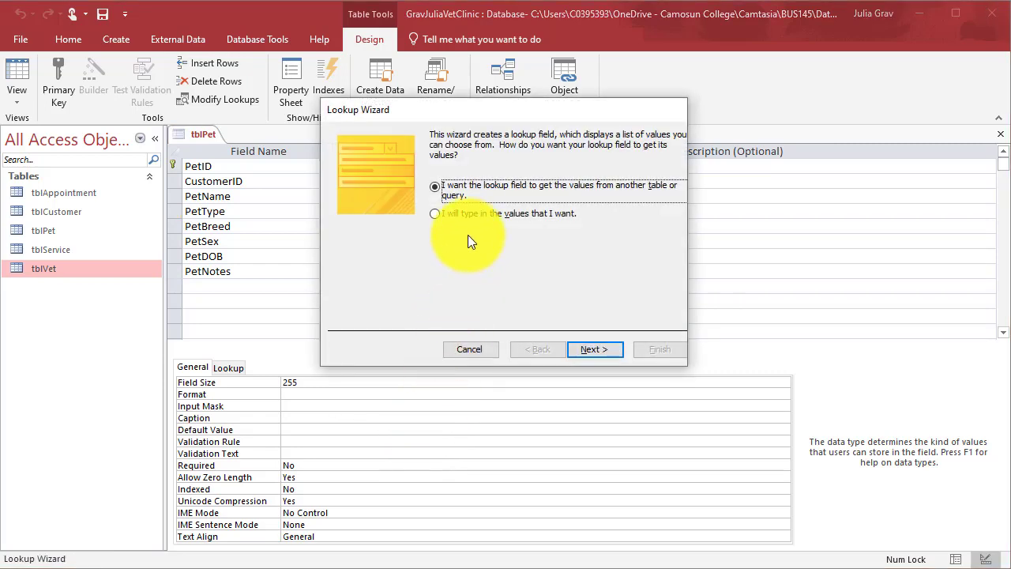
{"action": "left_click", "coordinate": [474, 217]}
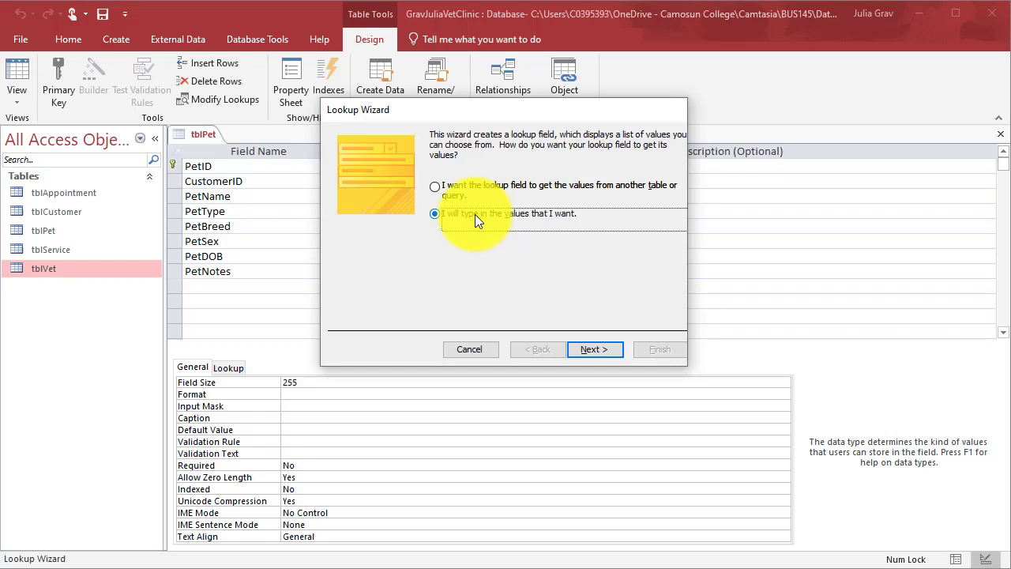
Enter Bird, Cat and Dog as PetType lookup values
{"action": "left_click", "coordinate": [605, 351]}
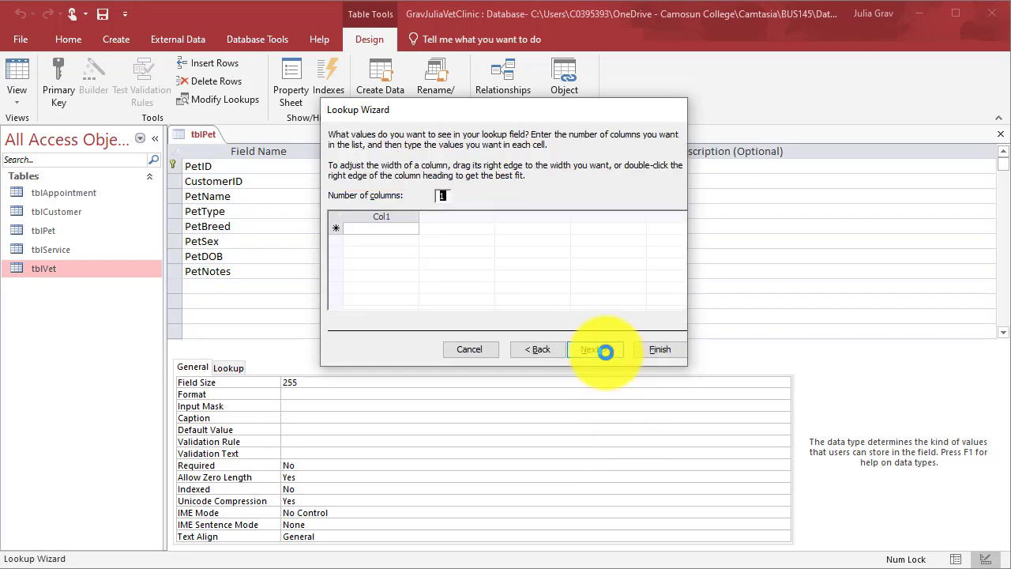
{"action": "left_click", "coordinate": [392, 229]}
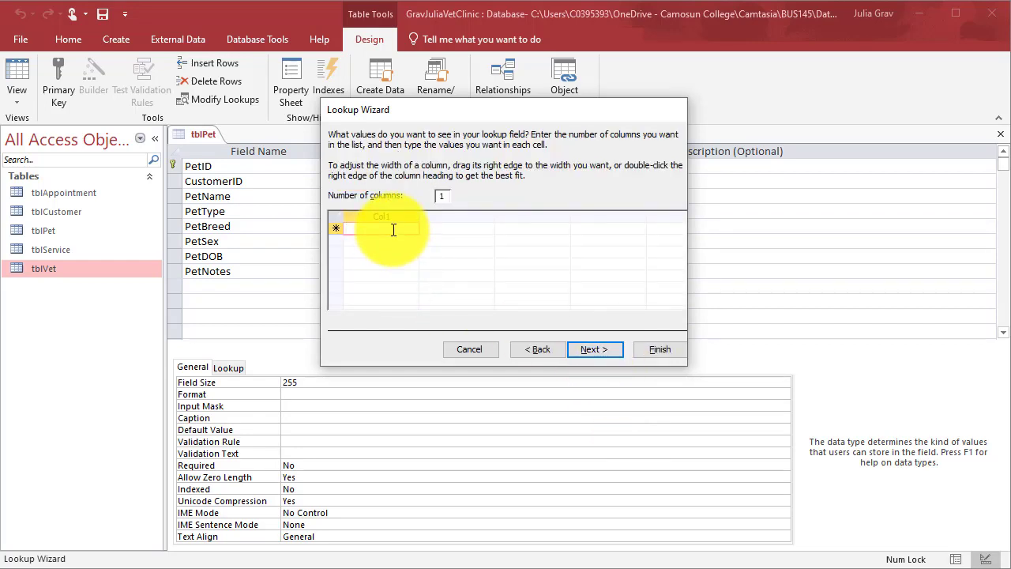
{"action": "type", "text": "Bird"}
{"action": "key", "text": "Tab"}
{"action": "left_click", "coordinate": [379, 240]}
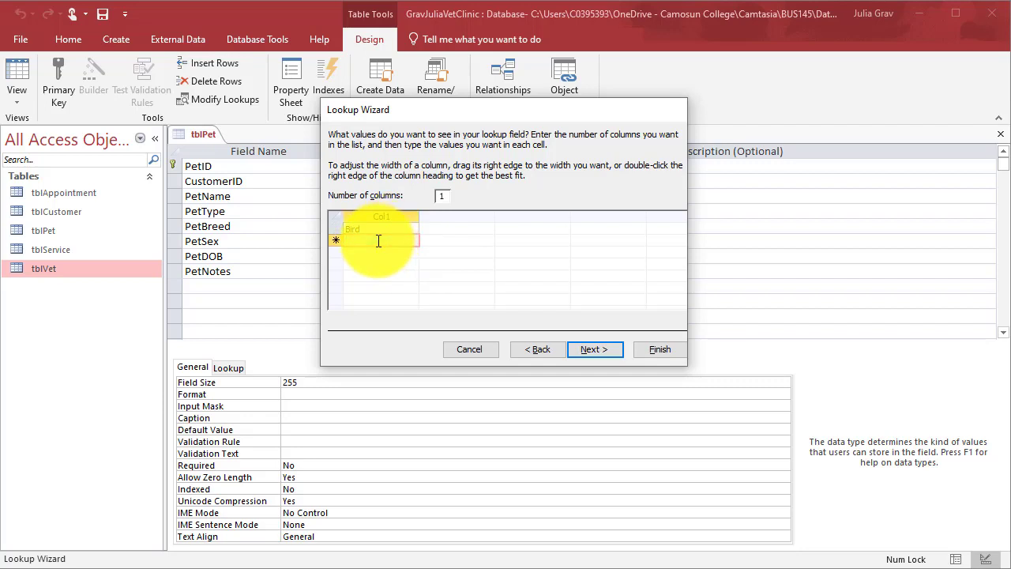
{"action": "type", "text": "Cat"}
{"action": "key", "text": "Down"}
{"action": "type", "text": "Dog"}
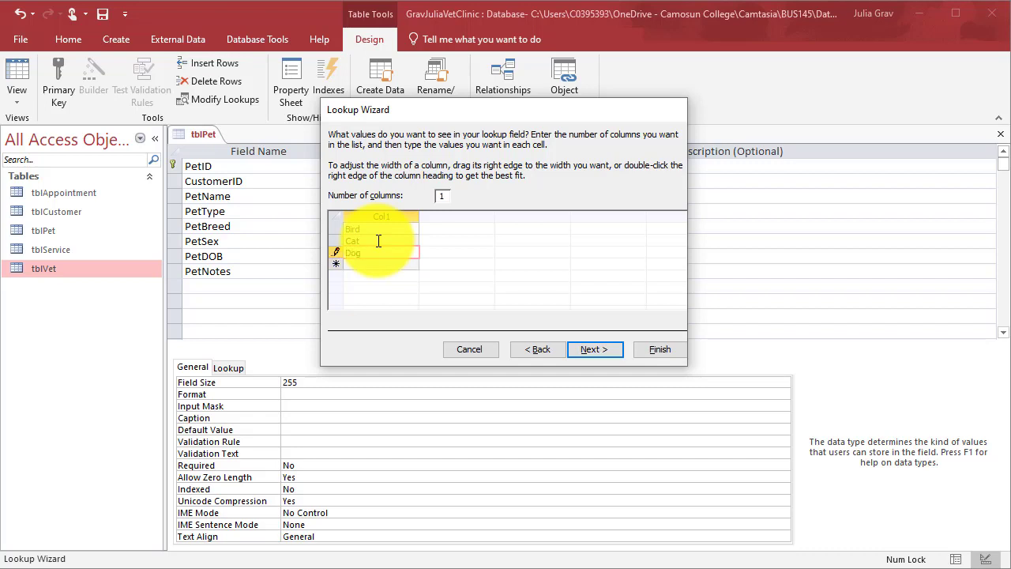
{"action": "key", "text": "Down"}
Add Gerbil, Guinea Pig, Hamster and Lizard to the value list
{"action": "type", "text": "Gerb"}
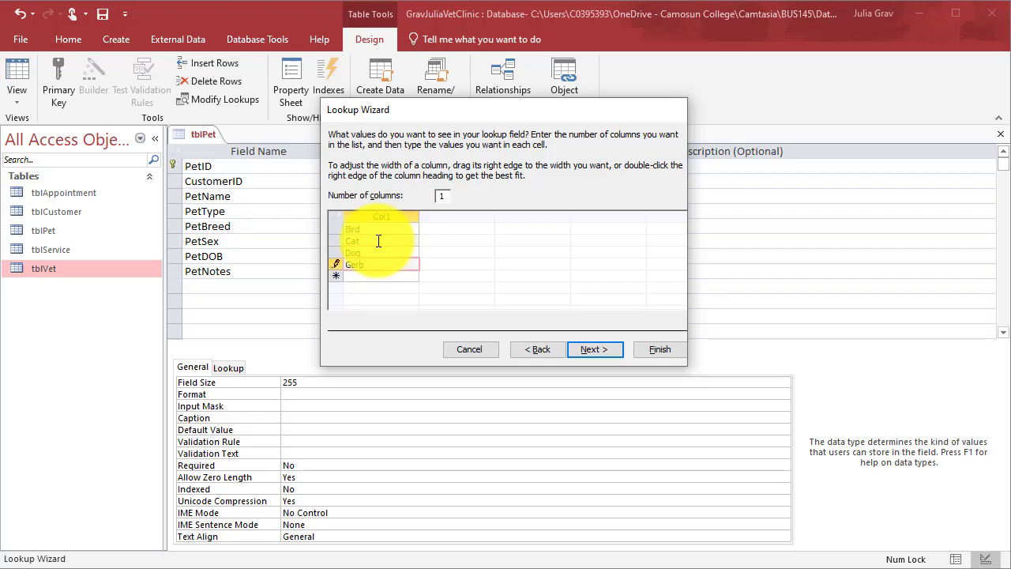
{"action": "type", "text": "il"}
{"action": "key", "text": "Down"}
{"action": "type", "text": "Gu"}
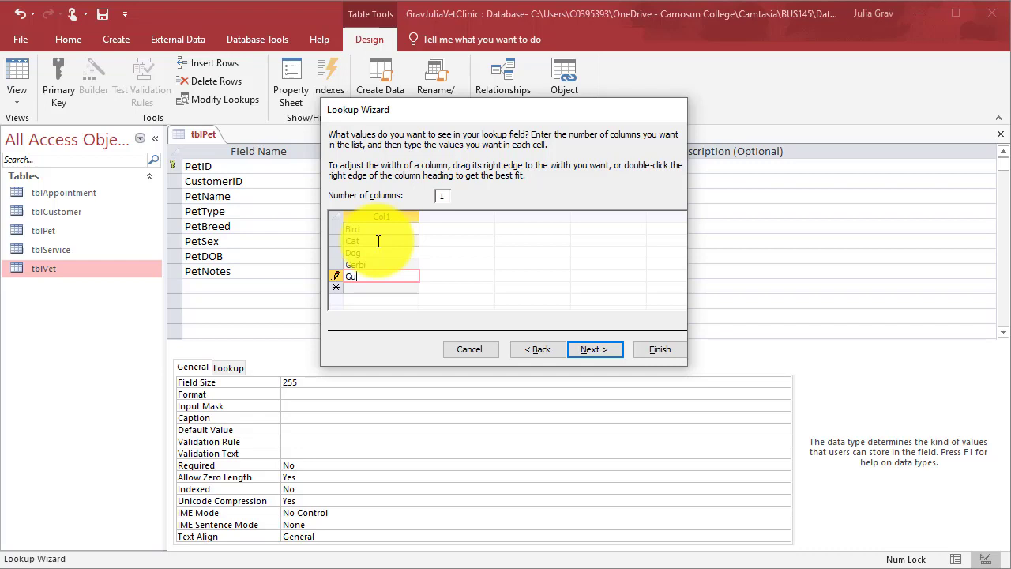
{"action": "type", "text": "n"}
{"action": "key", "text": "BackSpace"}
{"action": "type", "text": "ine"}
{"action": "type", "text": "a Pig"}
{"action": "key", "text": "Down"}
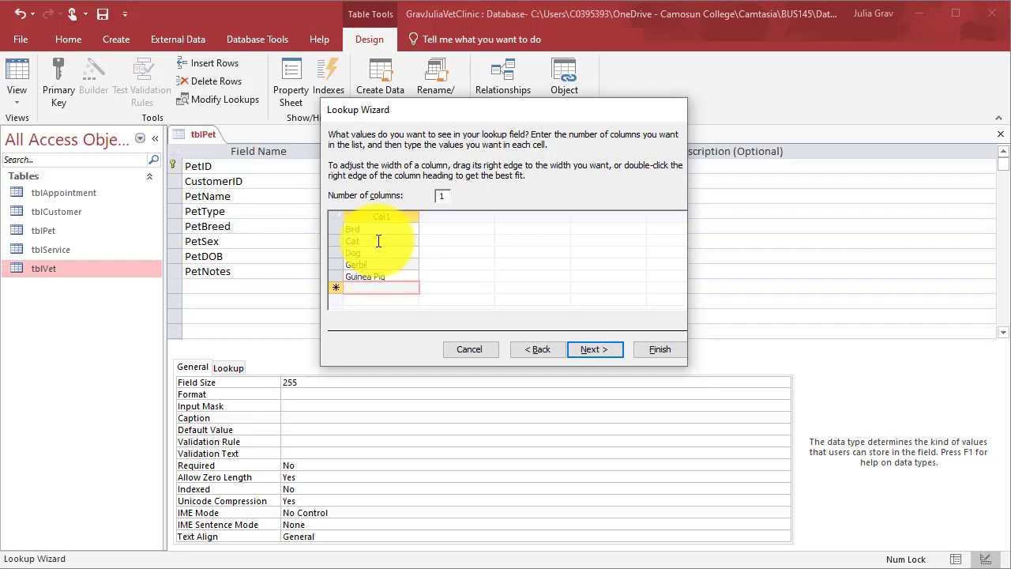
{"action": "type", "text": "Hamster"}
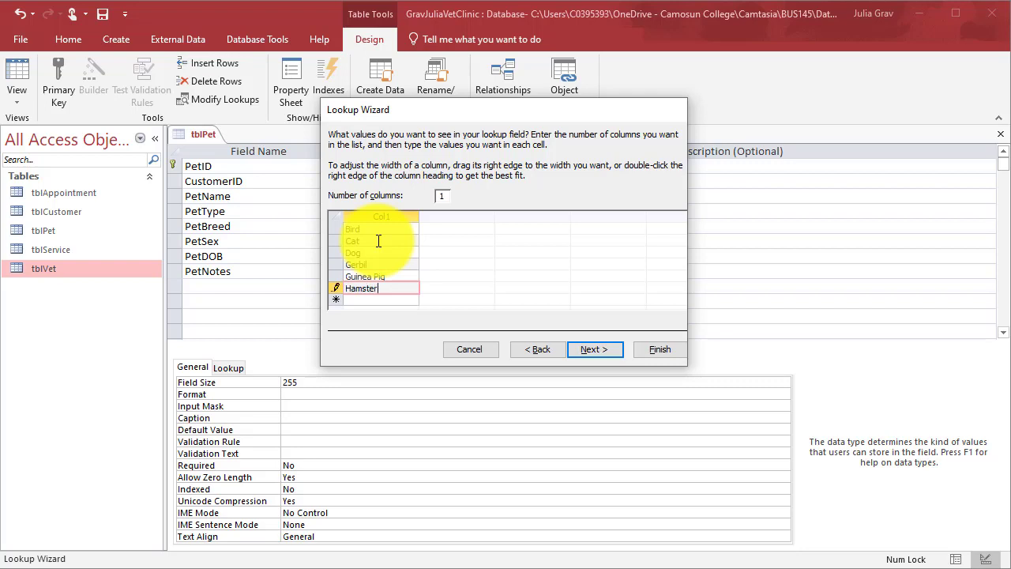
{"action": "key", "text": "Down"}
{"action": "type", "text": "Liz"}
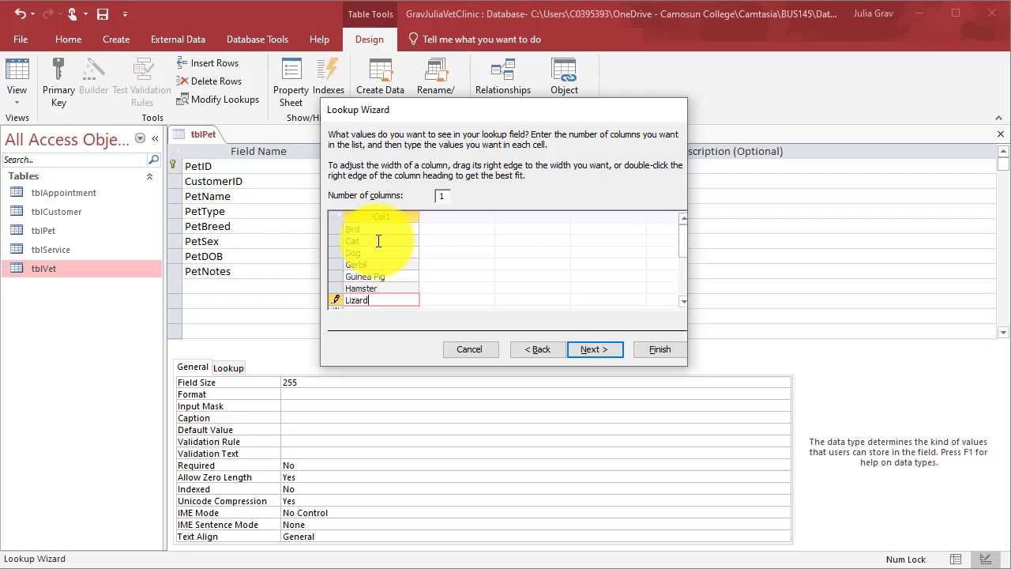
{"action": "left_click", "coordinate": [594, 350]}
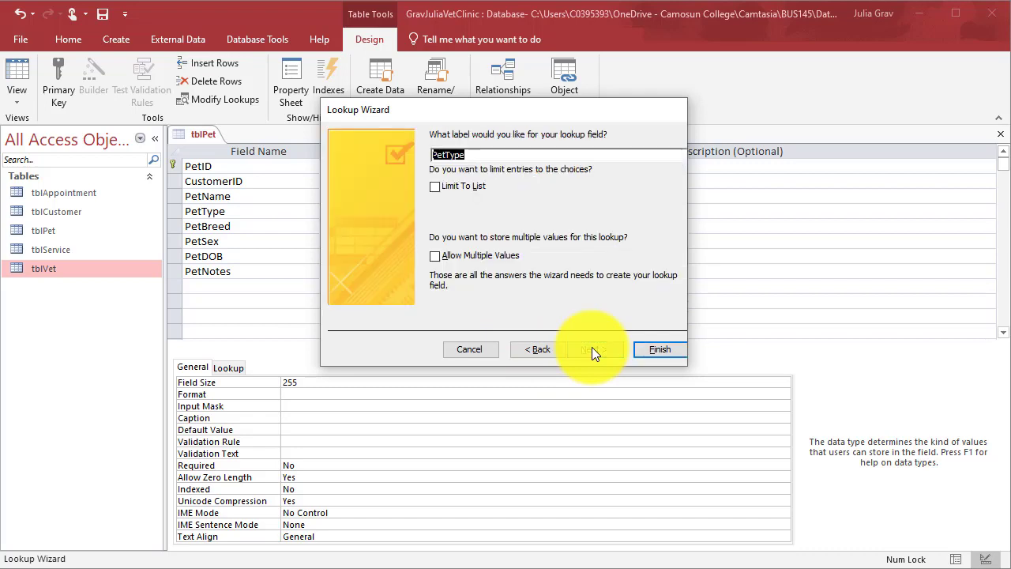
Turn on Limit To List and finish the PetType lookup
{"action": "left_click", "coordinate": [477, 188]}
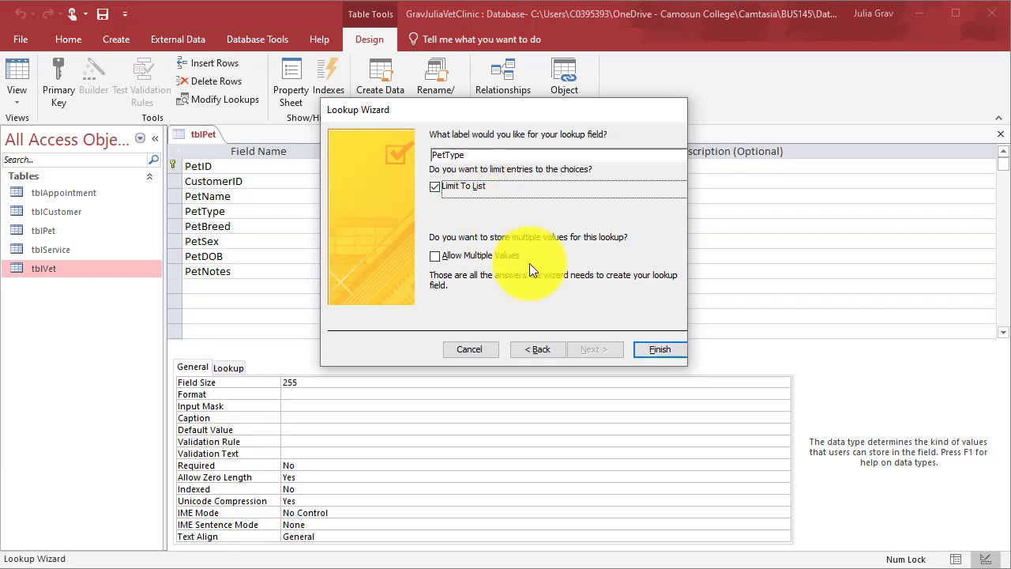
{"action": "left_click", "coordinate": [650, 348]}
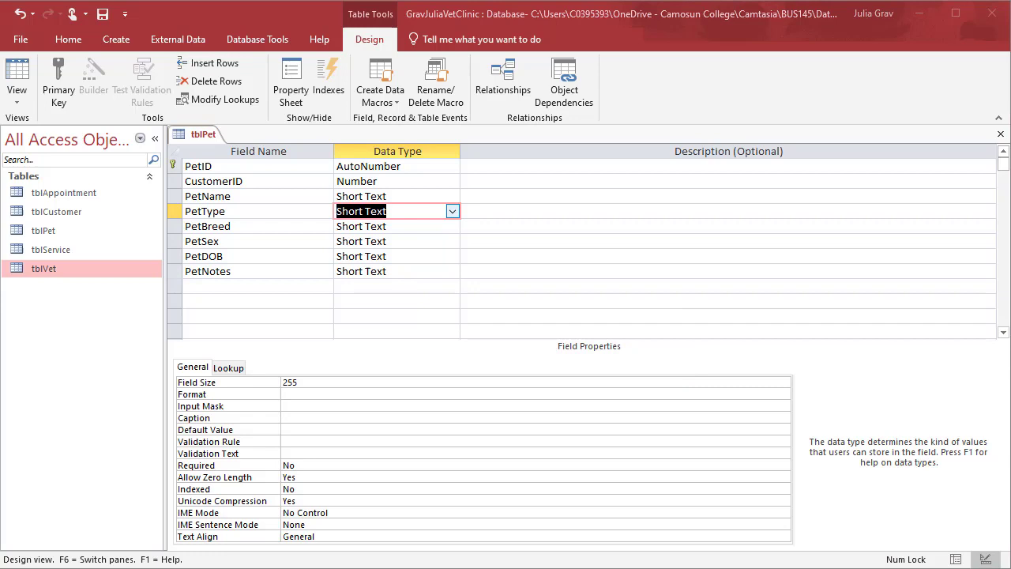
Give PetSex the validation rule "M" or "F" with text 'Please enter M or F'
{"action": "key", "text": "Down"}
{"action": "left_click", "coordinate": [426, 244]}
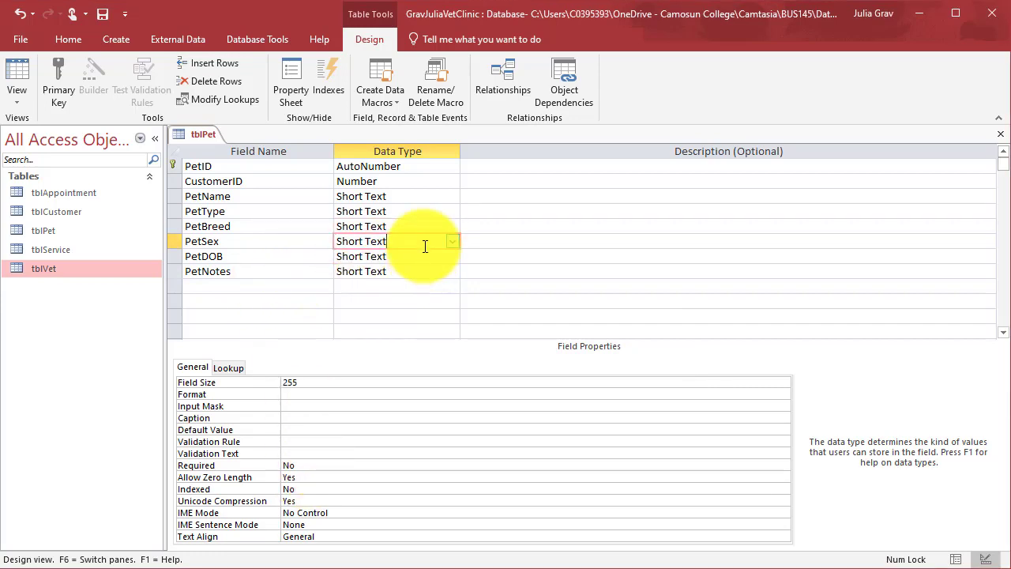
{"action": "left_click", "coordinate": [298, 440]}
{"action": "type", "text": "="}
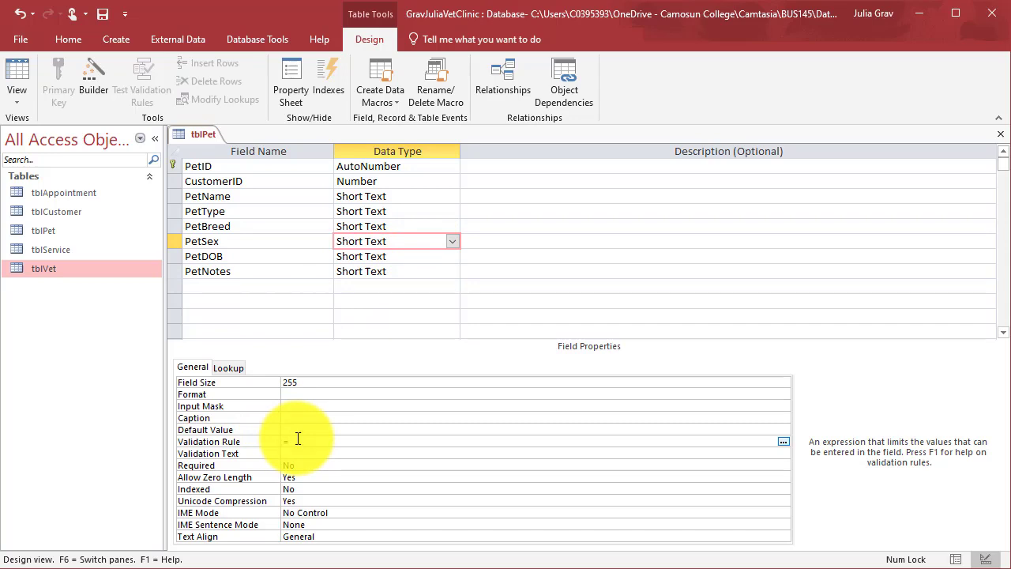
{"action": "type", "text": "\"M\" or "}
{"action": "type", "text": "\"F\""}
{"action": "key", "text": "Return"}
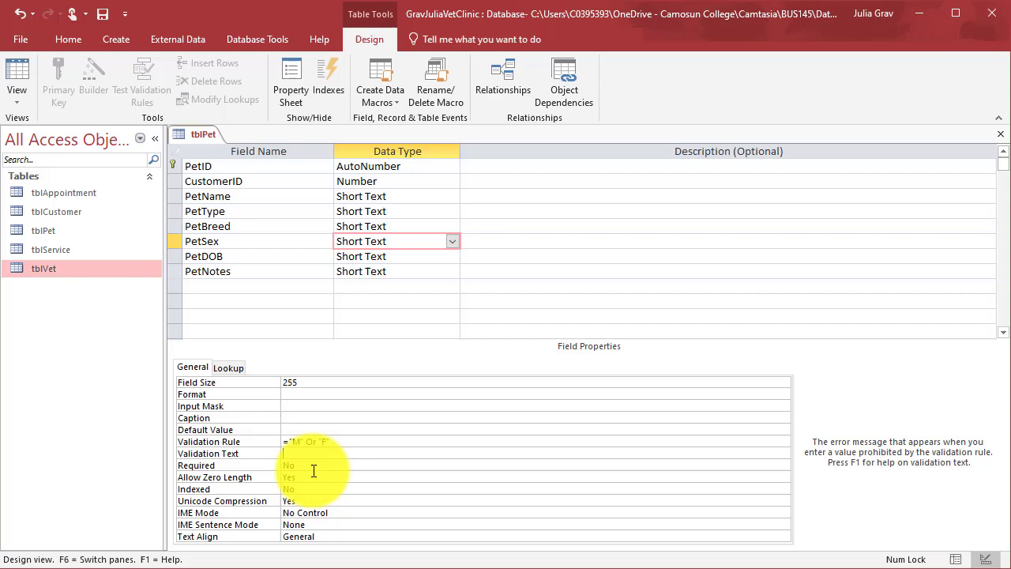
{"action": "type", "text": "Please enter M"}
{"action": "type", "text": " or F"}
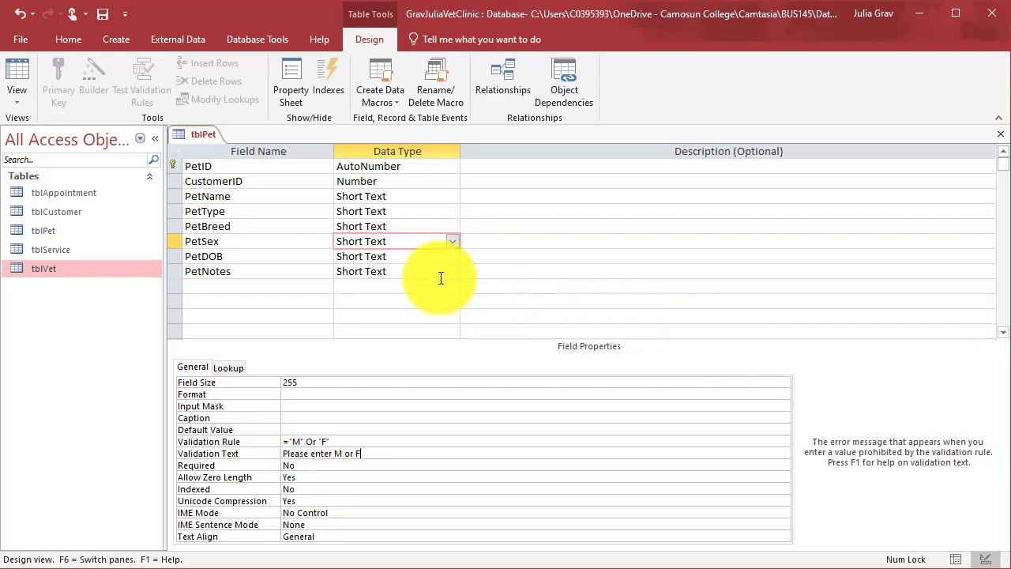
Set PetDOB to Date/Time and PetNotes to Long Text, then save tblPet
{"action": "left_click", "coordinate": [426, 256]}
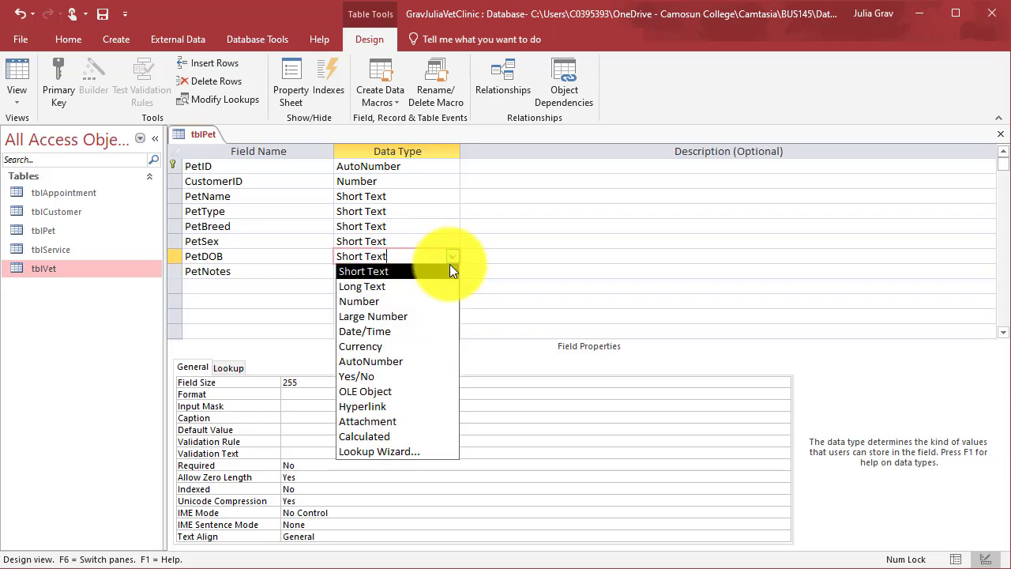
{"action": "left_click", "coordinate": [418, 331]}
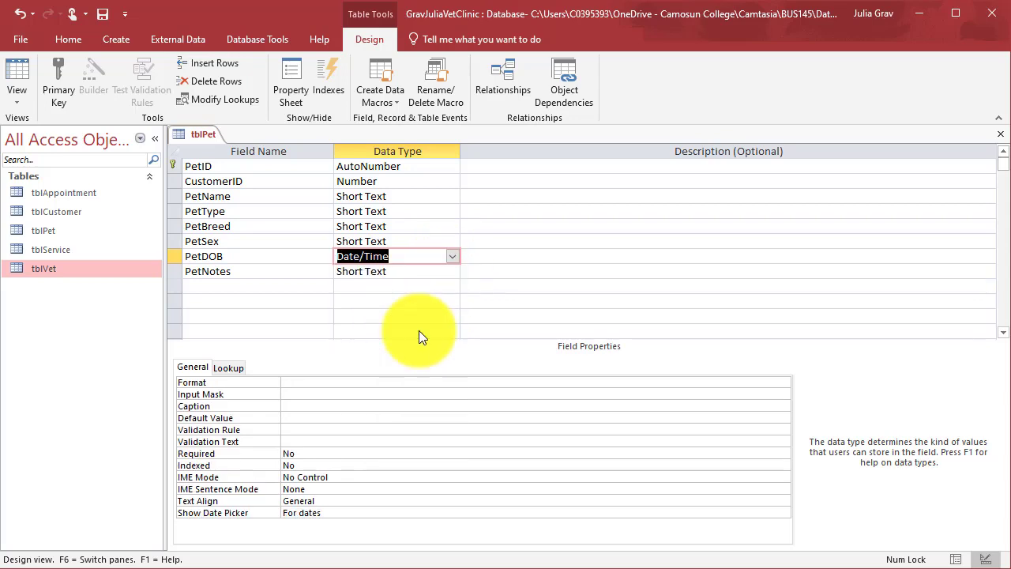
{"action": "left_click", "coordinate": [452, 273]}
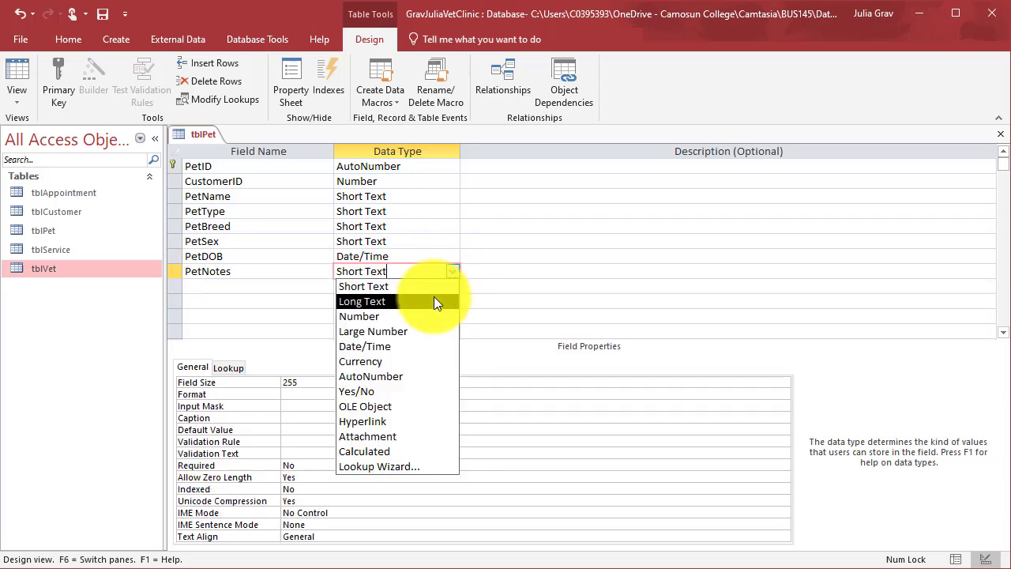
{"action": "left_click", "coordinate": [433, 301]}
{"action": "right_click", "coordinate": [200, 132]}
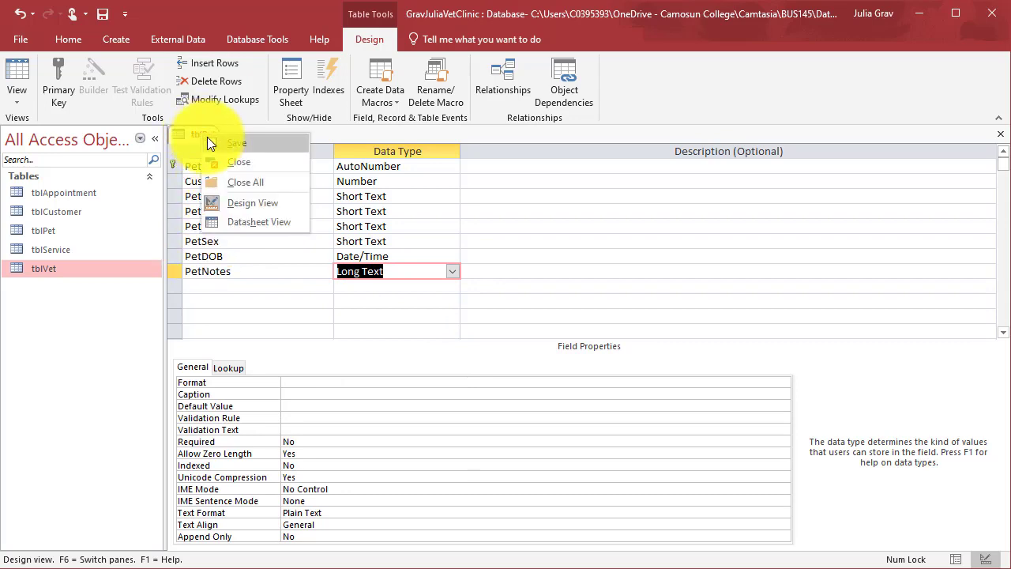
{"action": "left_click", "coordinate": [209, 139]}
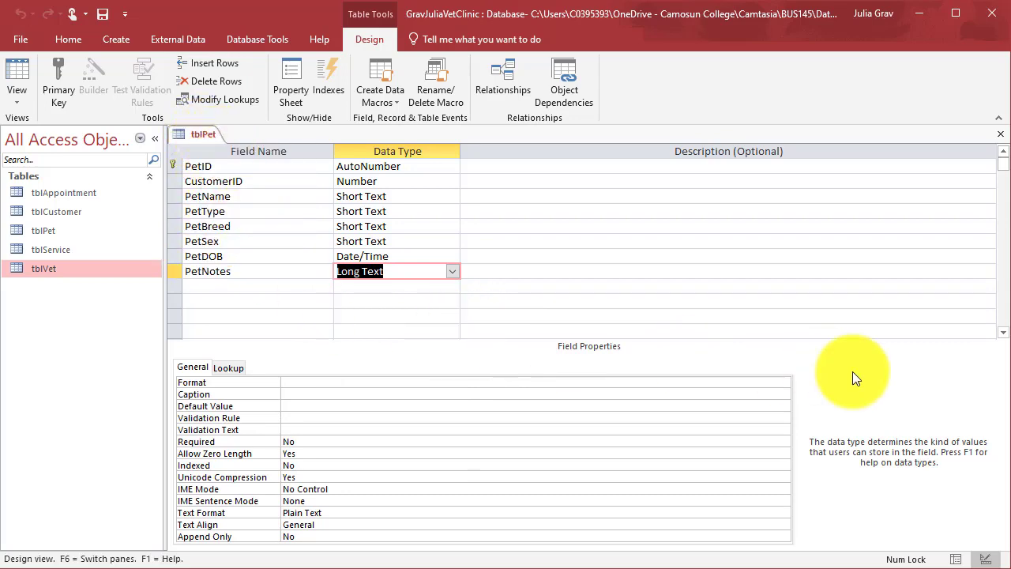